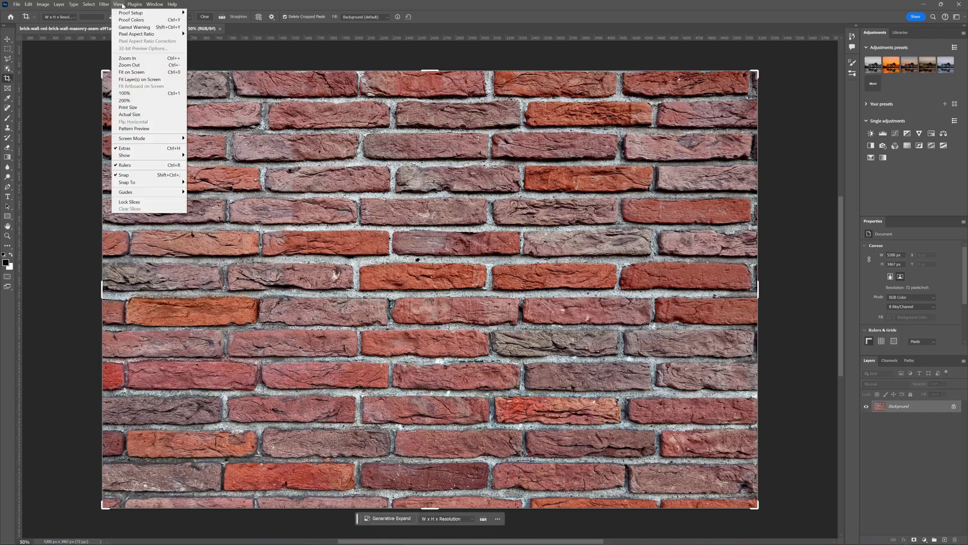
Turn on Pattern Preview, accept its warning, and zoom out to see the bricks tiled.
click(150, 129)
click(480, 210)
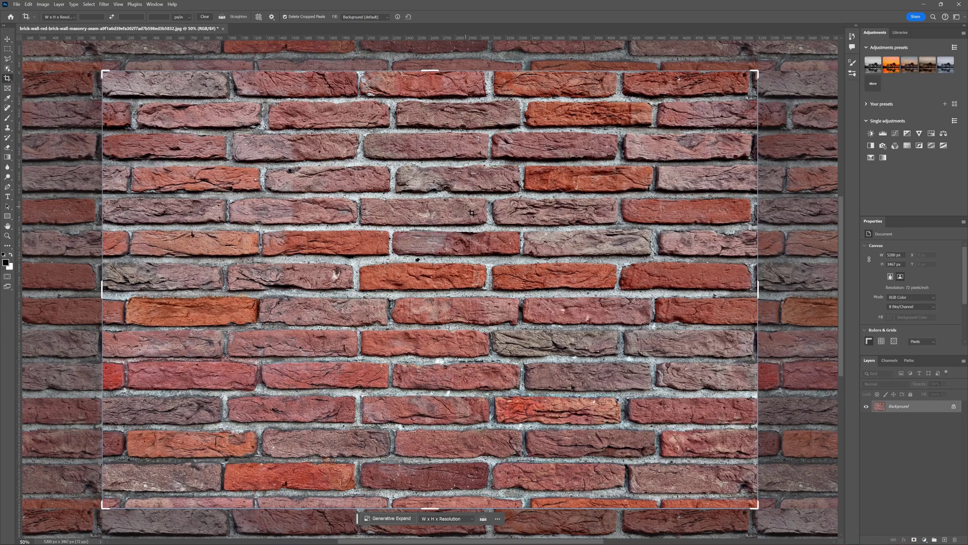
key(v)
scroll(373, 169, down, 5)
scroll(376, 167, down, 5)
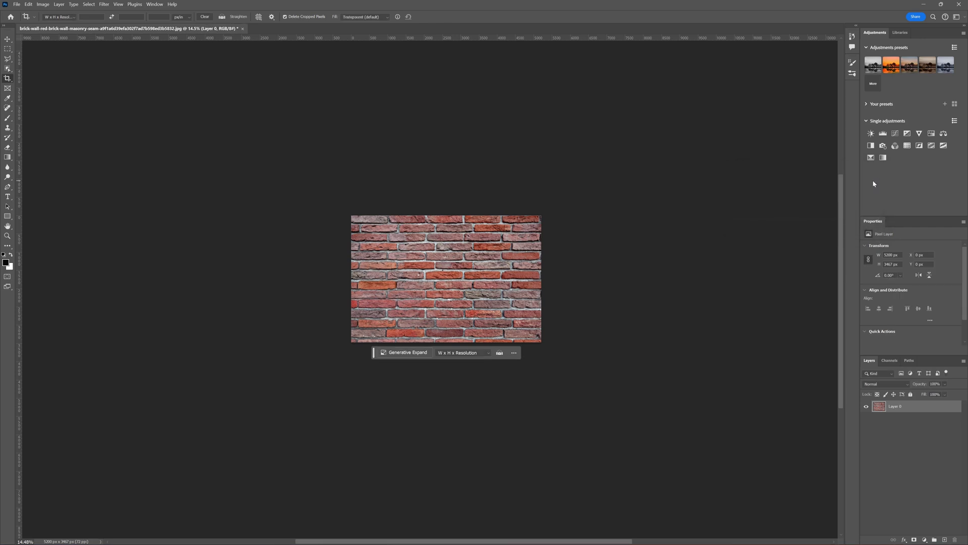
Crop outward past the photo's top-left and bottom-right corners and commit the enlarged canvas.
click(355, 224)
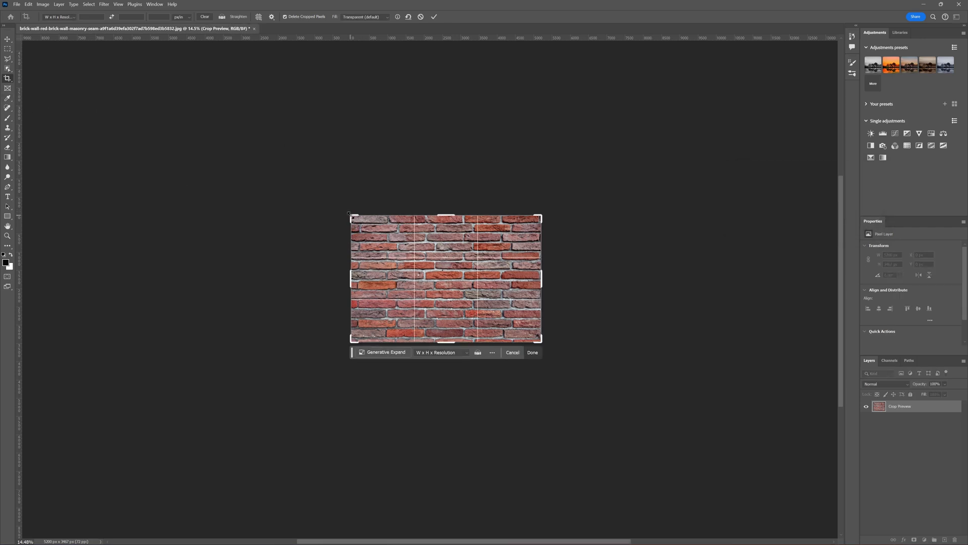
drag(349, 214, 173, 61)
drag(631, 417, 736, 497)
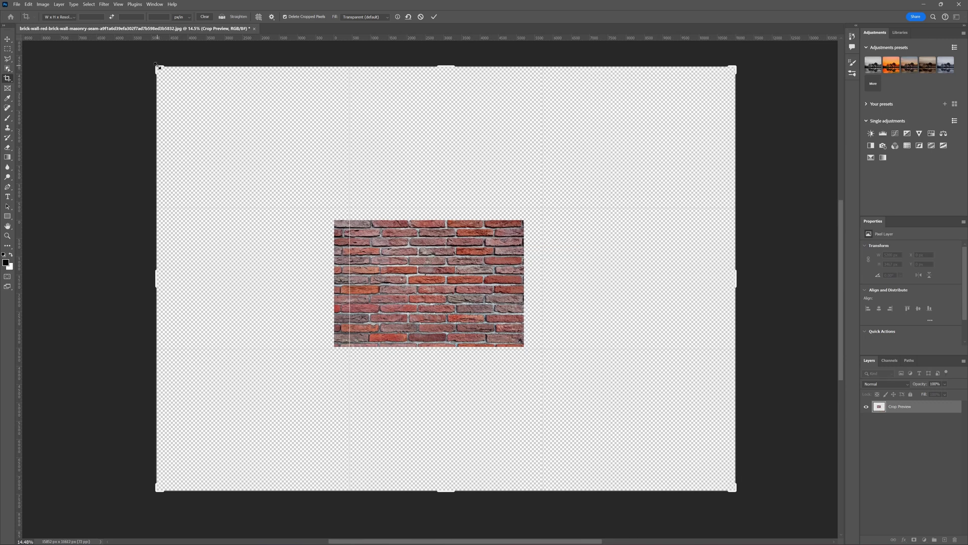
drag(158, 68, 106, 43)
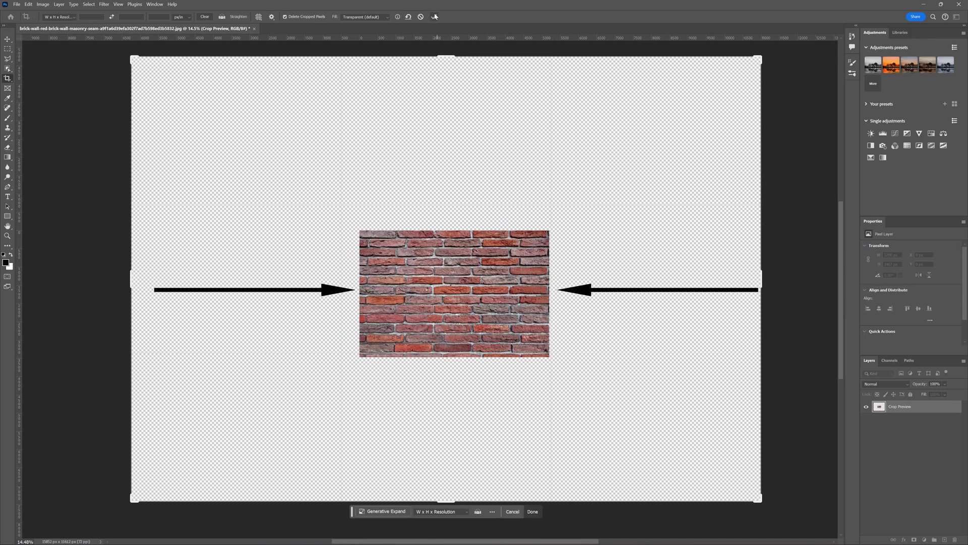
click(435, 17)
scroll(527, 297, up, 5)
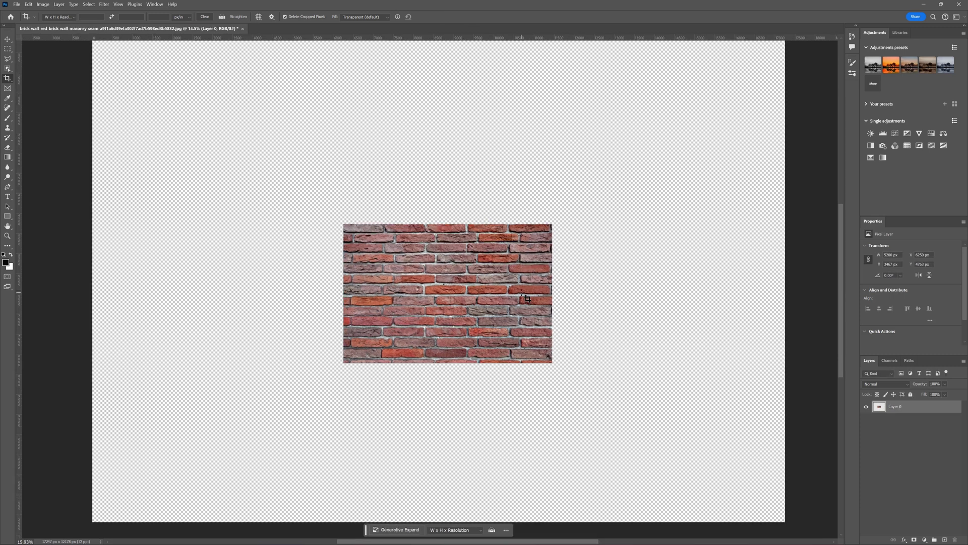
Duplicate the brick layer 5200 px to the right and select a tall strip over the seam.
key(v)
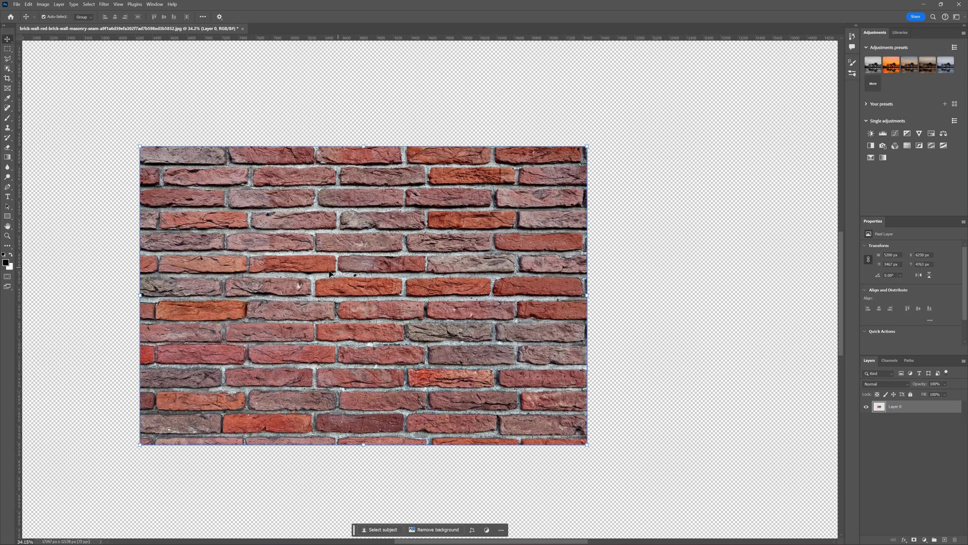
drag(331, 273, 734, 271)
scroll(539, 344, down, 1)
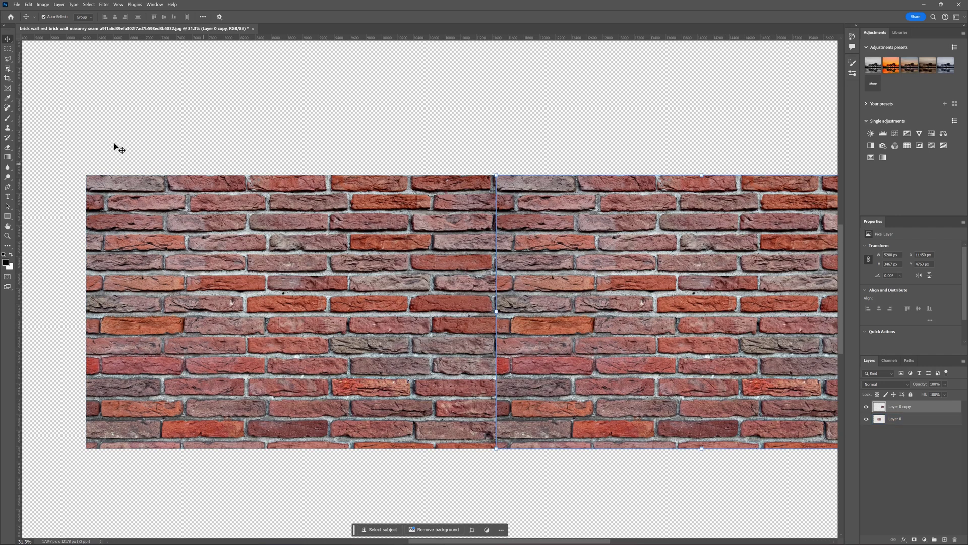
click(13, 50)
mouse_move(466, 166)
mouse_down()
mouse_move(532, 375)
mouse_move(531, 447)
mouse_up()
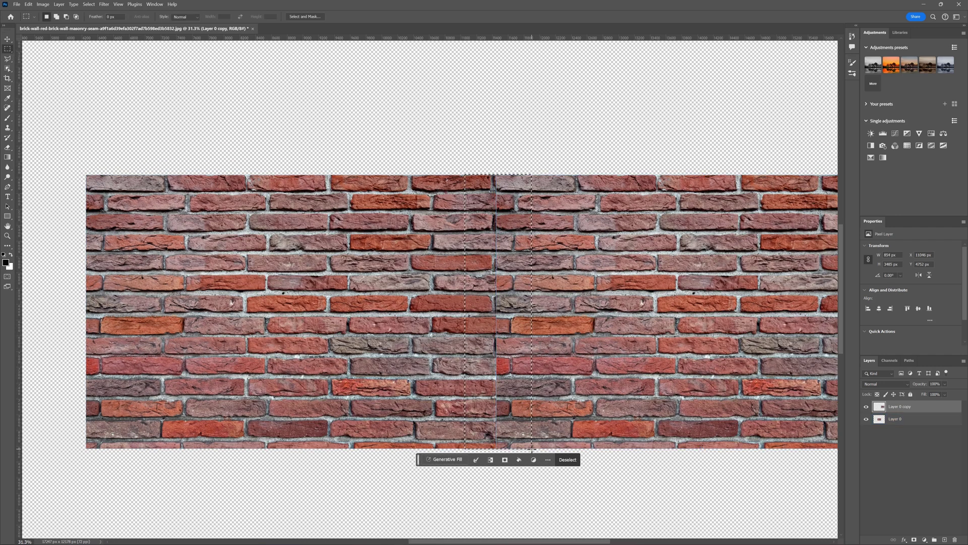
Generative-fill the seam strip with new bricks and keep variation 2 of 3.
click(458, 459)
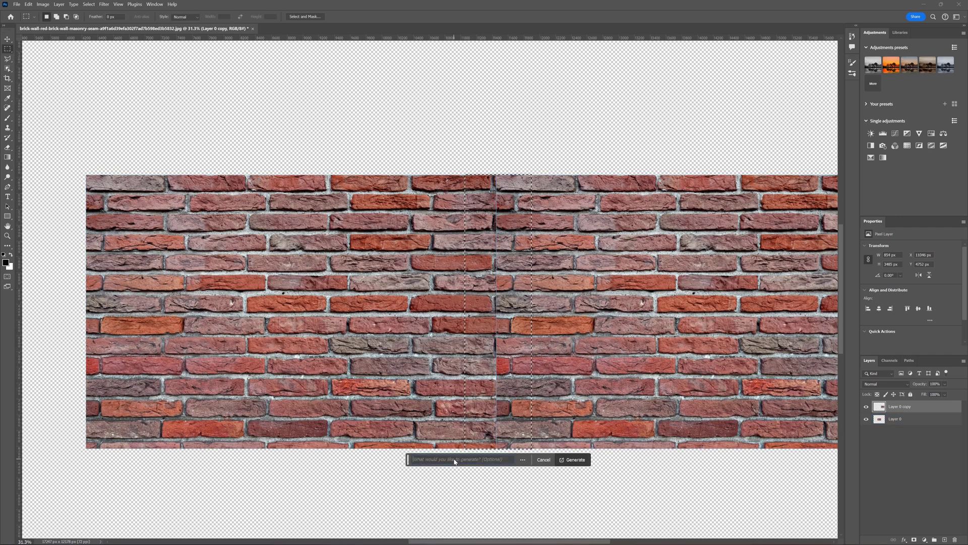
click(574, 460)
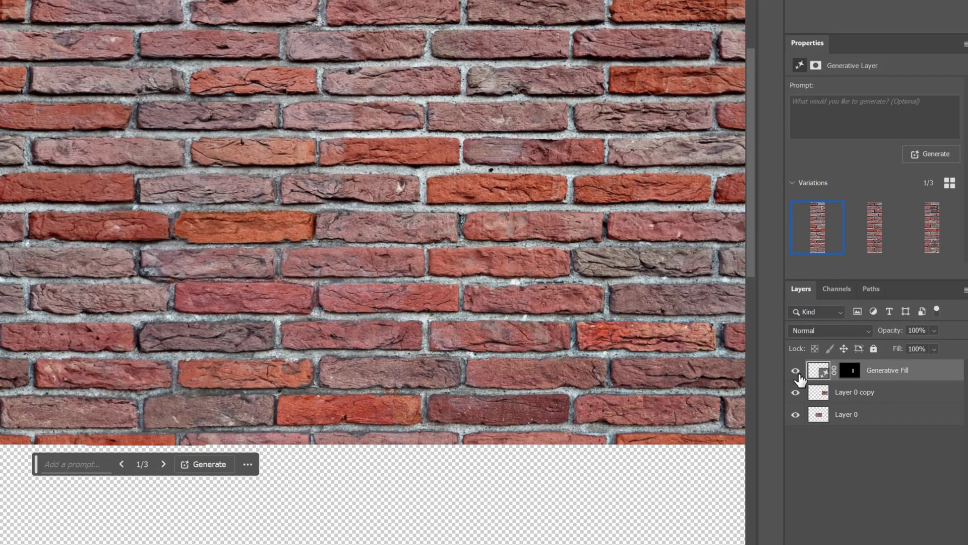
click(797, 373)
click(797, 373)
click(163, 464)
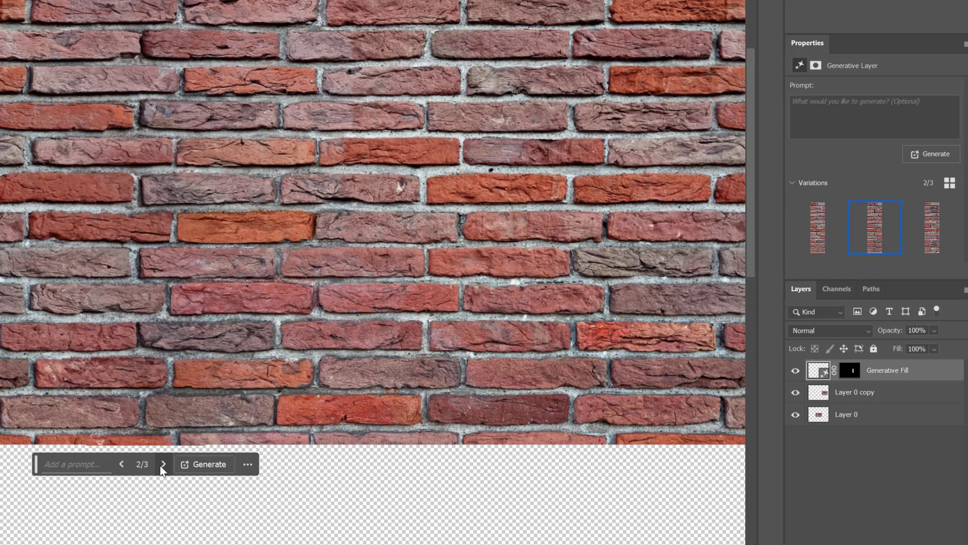
click(163, 464)
click(121, 464)
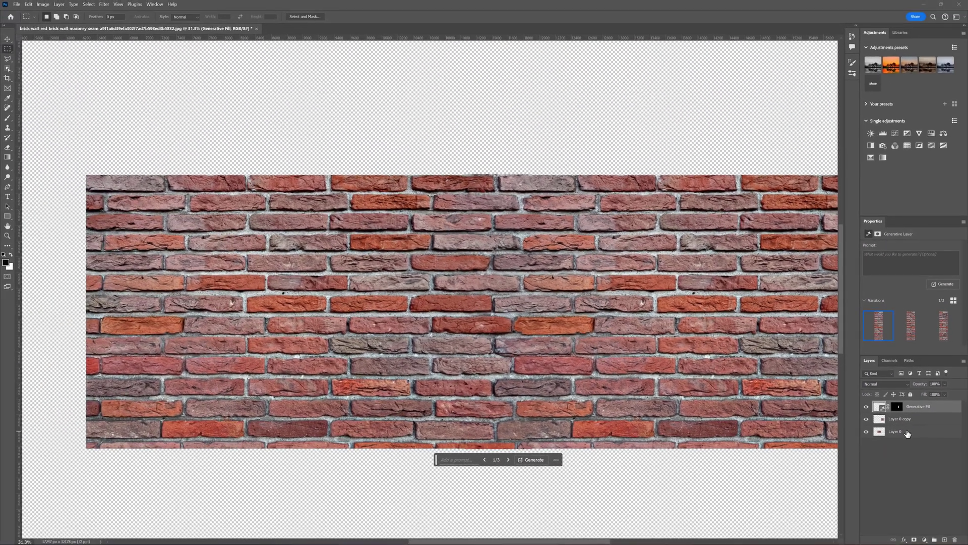
double_click(902, 432)
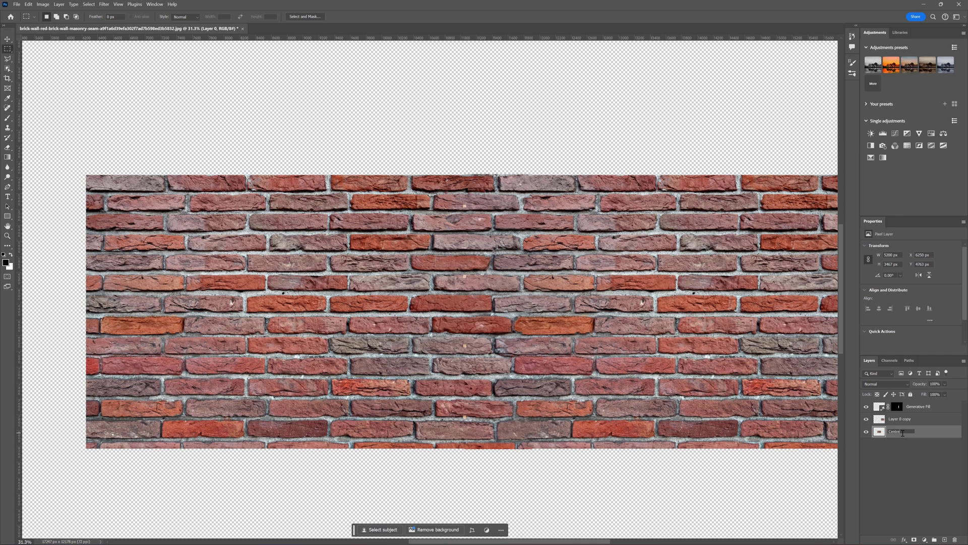
Rename Layer 0 to 'Centre' and Layer 0 copy to 'Right'.
click(896, 420)
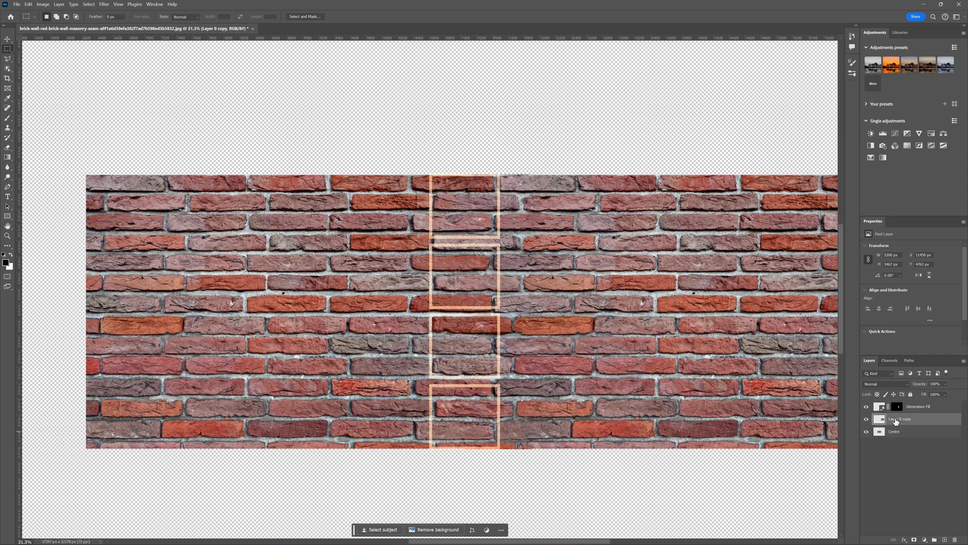
text(Right)
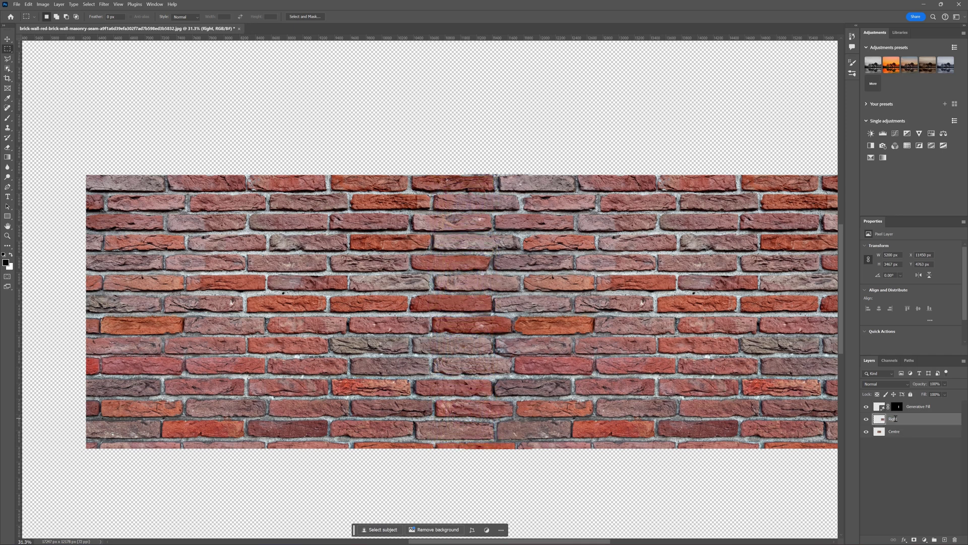
scroll(711, 359, down, 5)
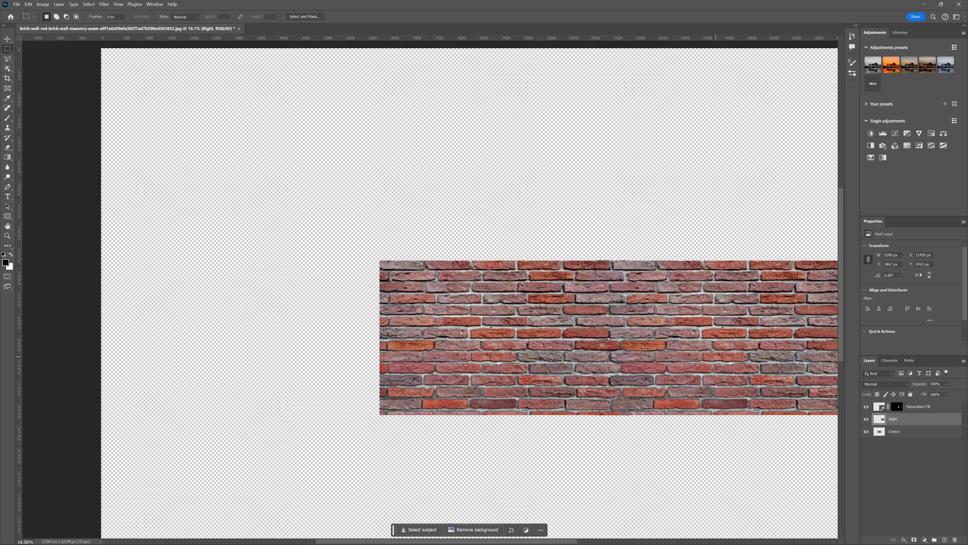
click(905, 408)
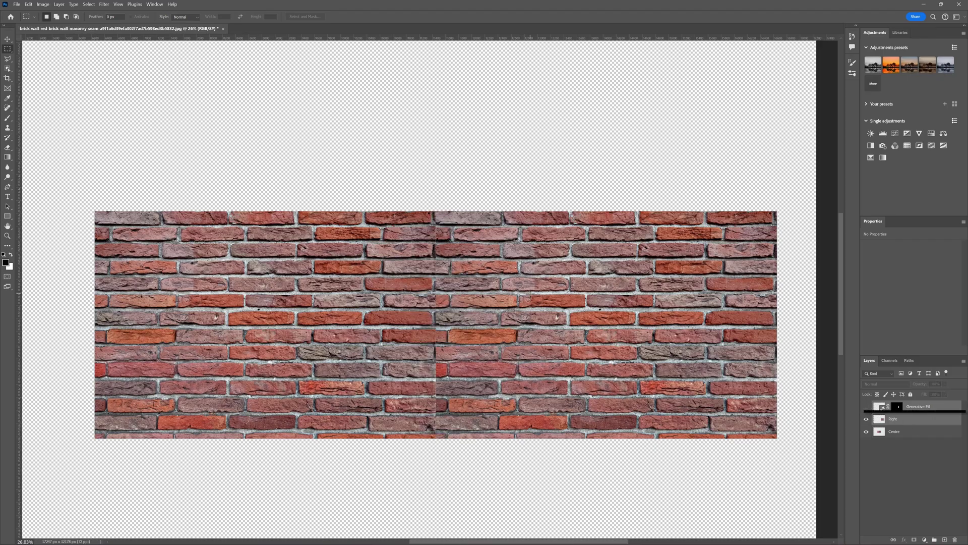
Duplicate Right and its Generative Fill to the left of Centre, making both fill layers visible.
key(v)
drag(530, 294, 391, 308)
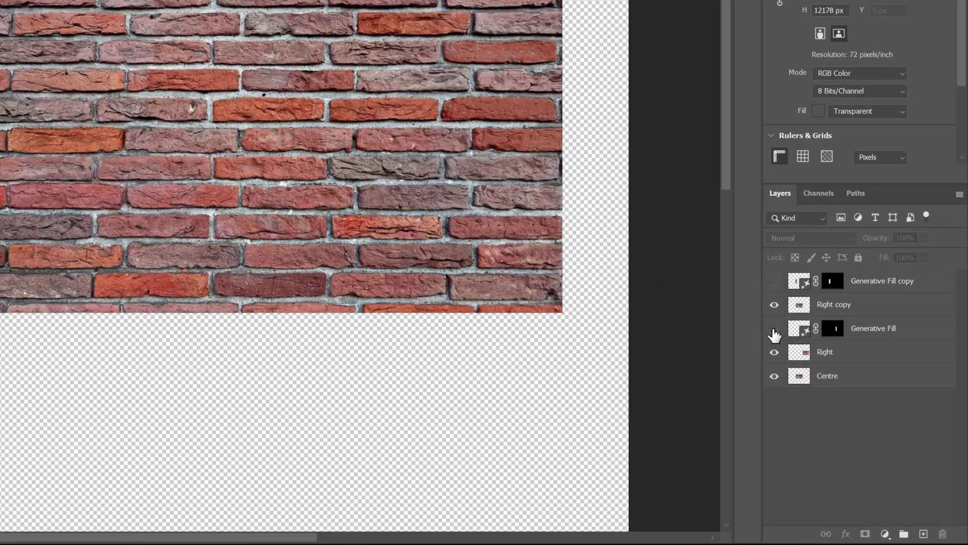
click(866, 431)
click(867, 407)
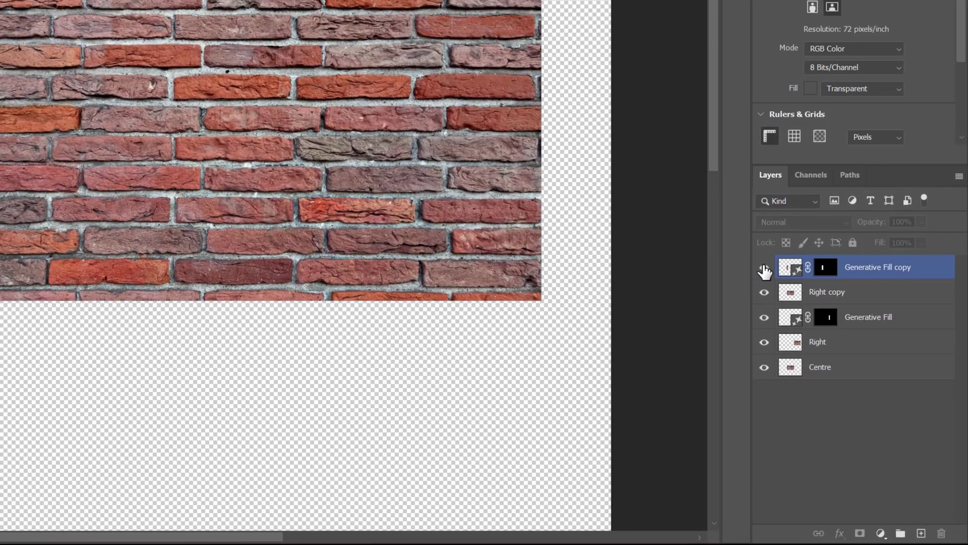
click(827, 291)
Marquee a strip over the left seam, then load the Centre layer's outline as the selection.
key(m)
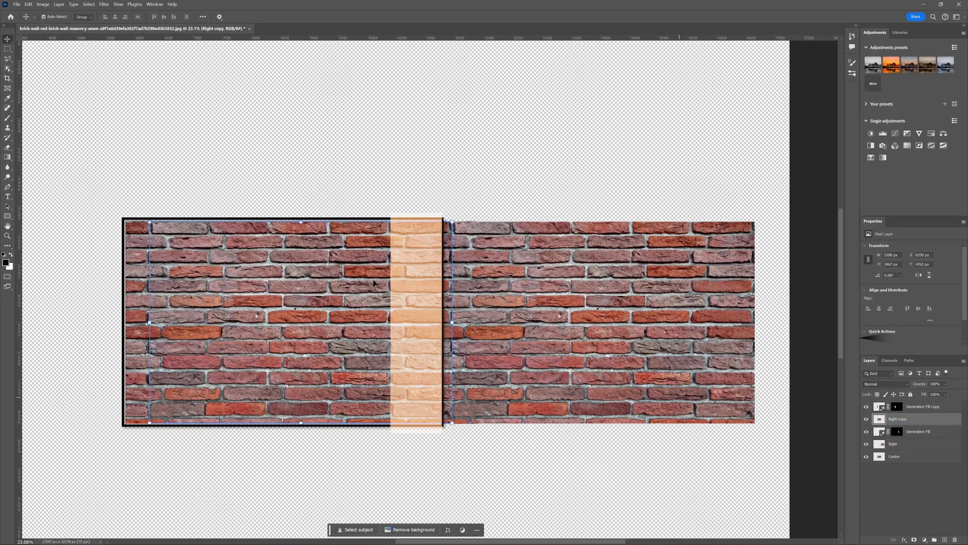
drag(396, 195, 511, 453)
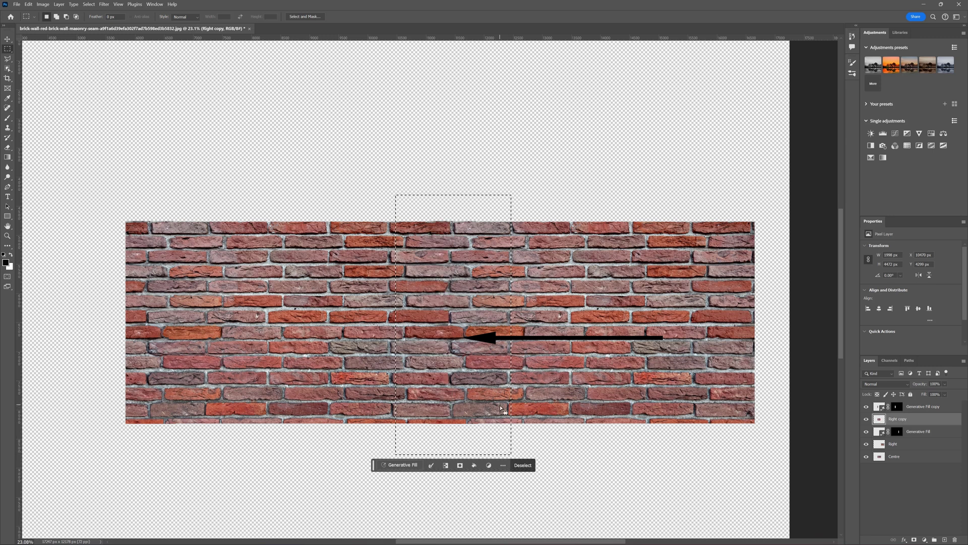
ctrl+click(878, 457)
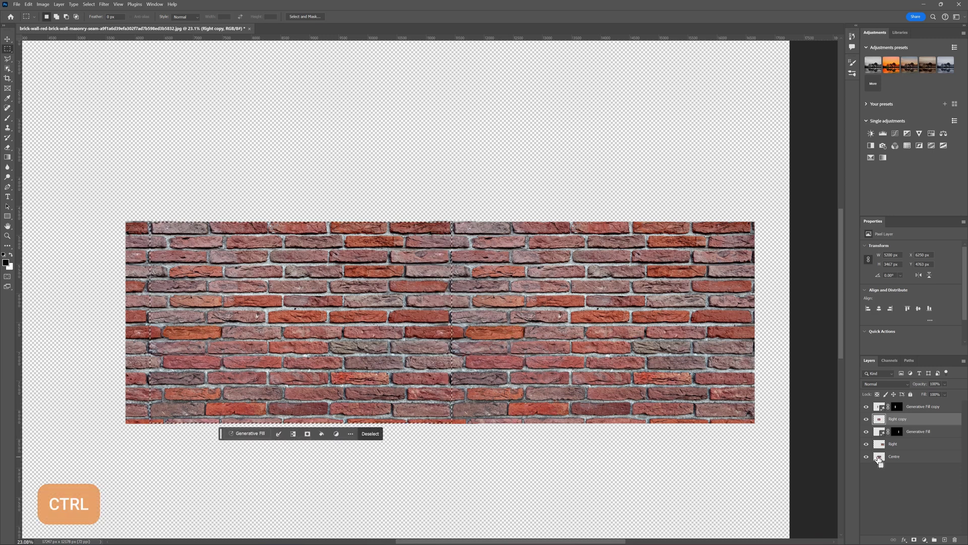
click(920, 407)
Merge all visible layers into Layer 1 and mask it to show only the centre brick tile.
key(ctrl+shift+alt+e)
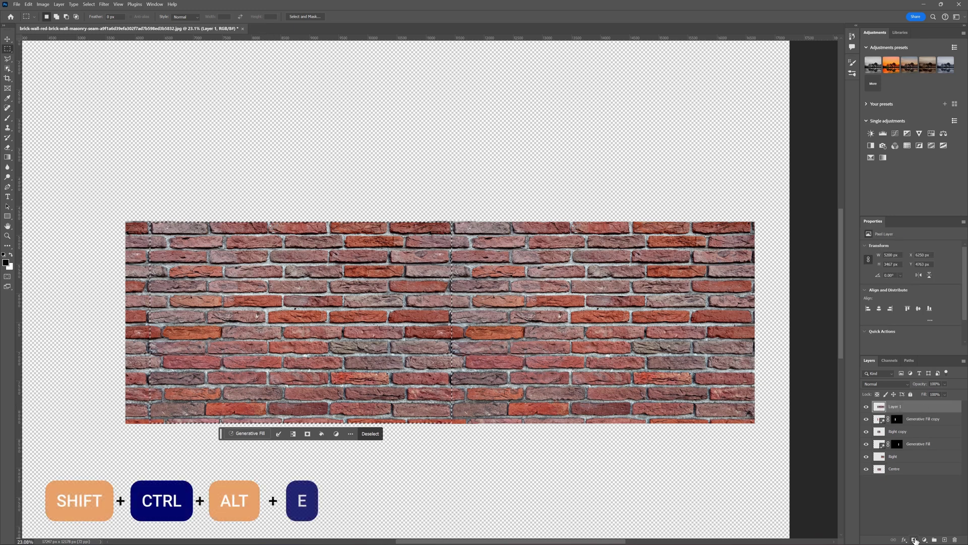
click(914, 540)
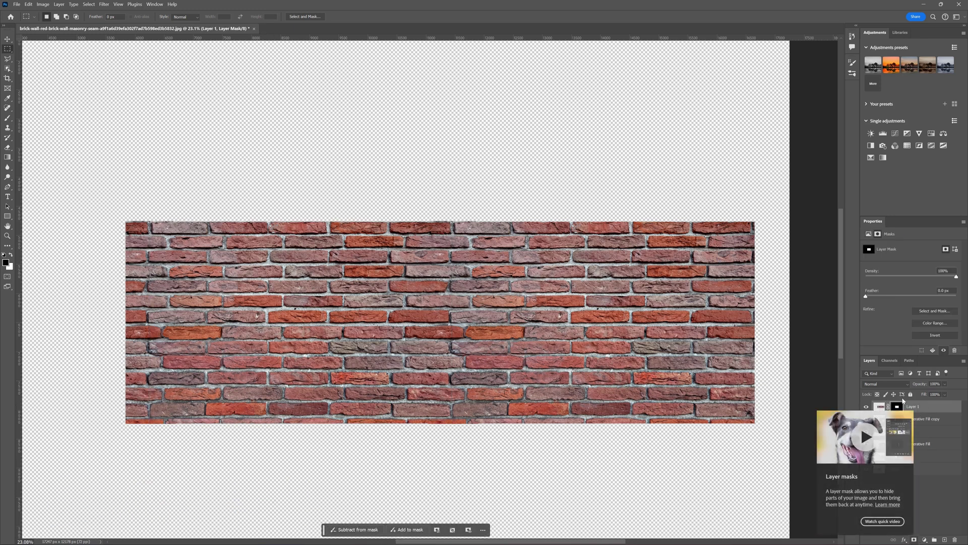
right_click(900, 407)
click(909, 420)
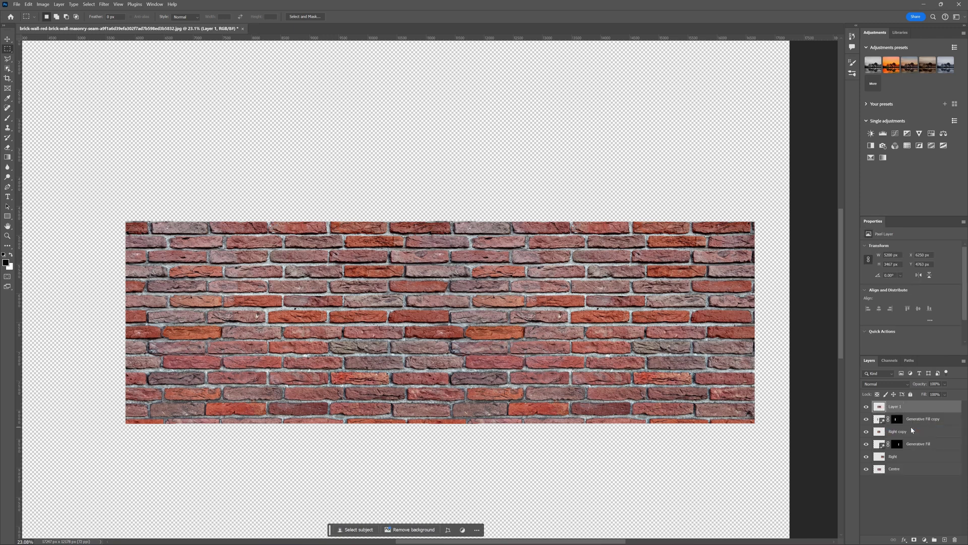
alt+click(867, 470)
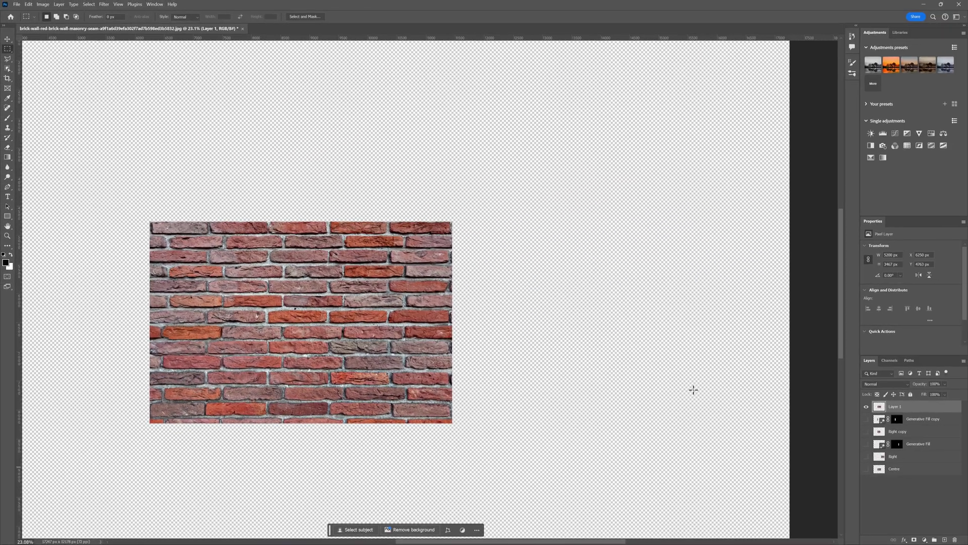
Duplicate Layer 1 to its left and right, plus one copy directly above.
key(v)
drag(314, 325, 58, 297)
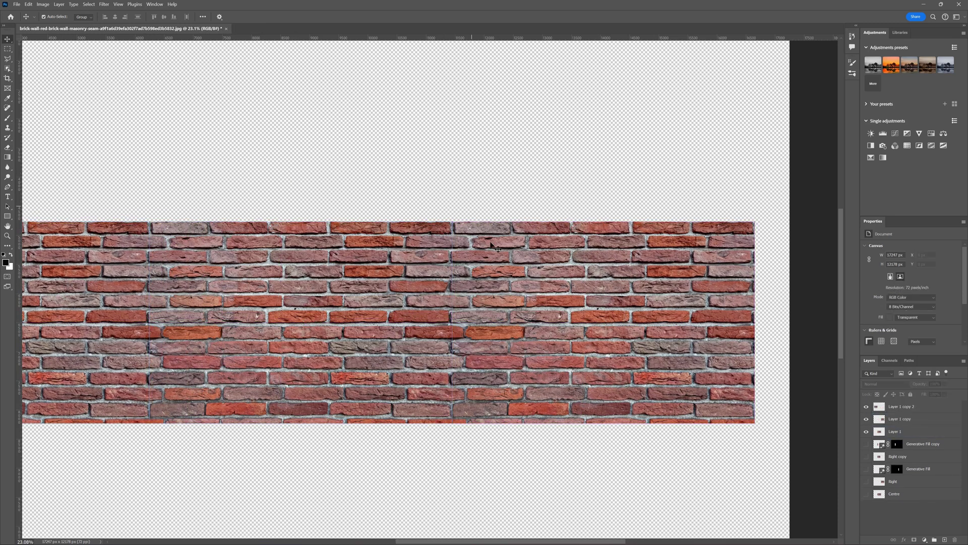
scroll(542, 179, up, 5)
scroll(352, 189, down, 6)
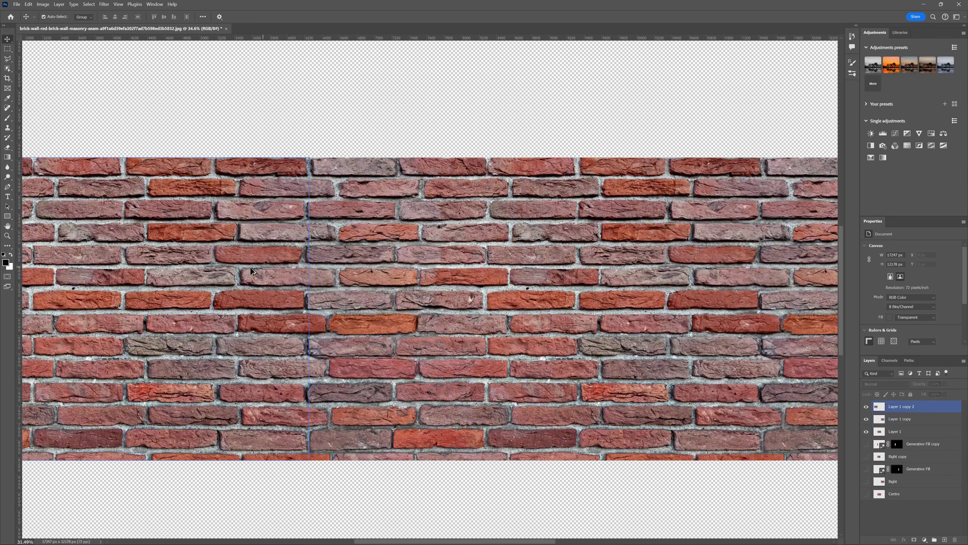
drag(389, 272, 390, 115)
Hide the left and right copies and rename the stacked brick layers 'Top' and 'Top copy'.
scroll(389, 115, up, 1)
scroll(416, 145, up, 3)
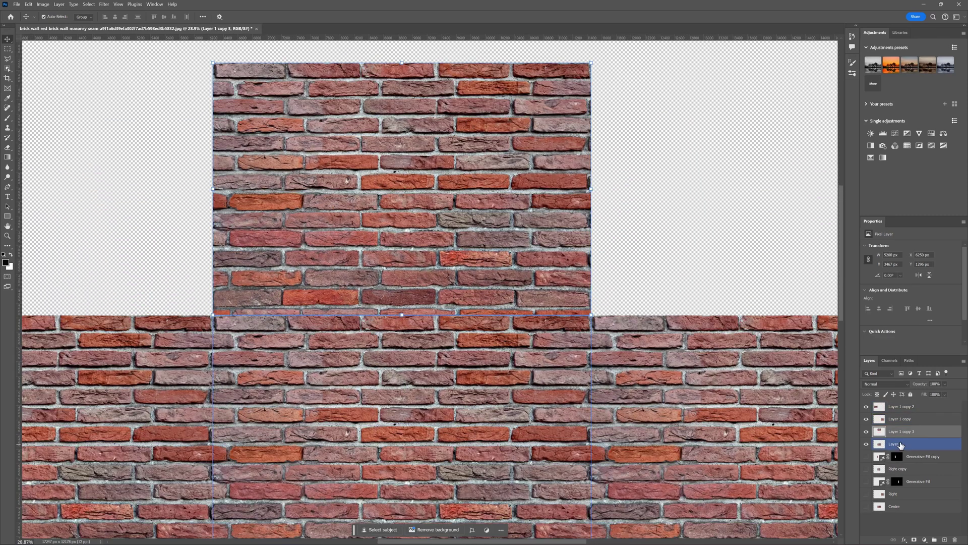
click(866, 406)
click(866, 419)
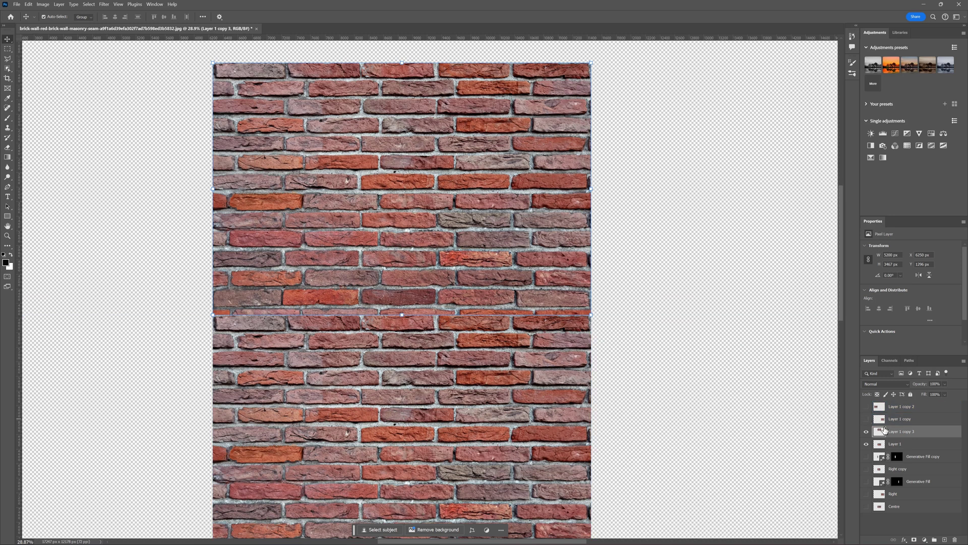
click(898, 443)
text(Top)
click(900, 431)
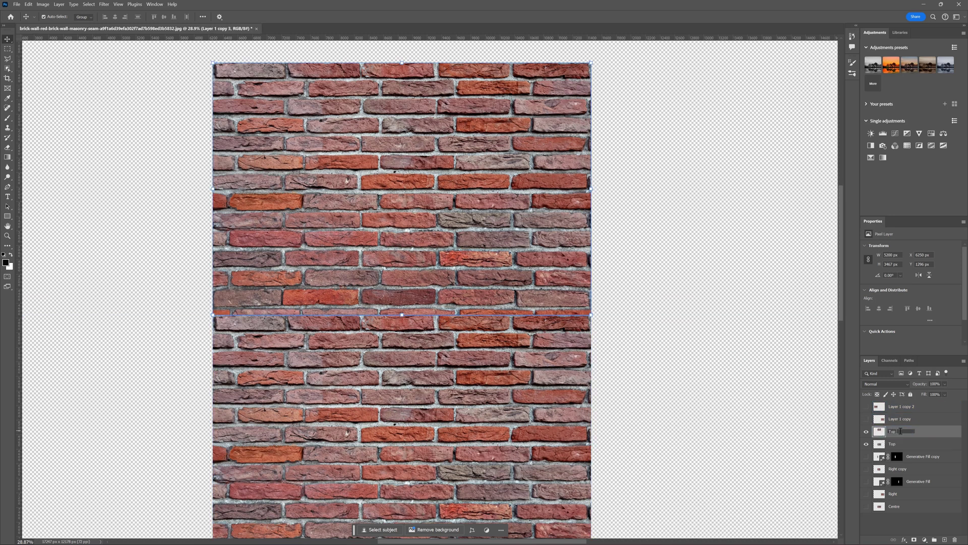
click(218, 294)
Generative-fill a band across the seam between rows, keeping variation 1 of 3.
key(m)
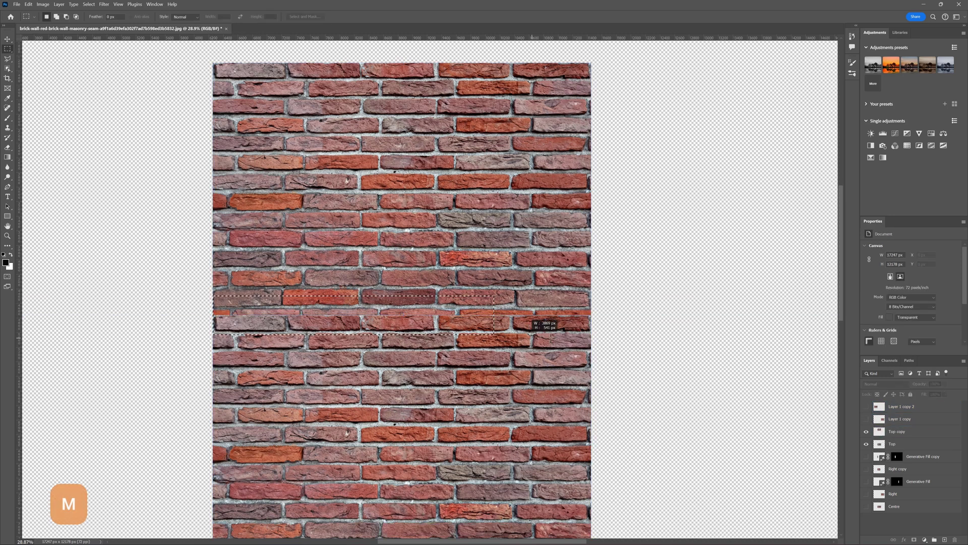
drag(494, 334, 593, 338)
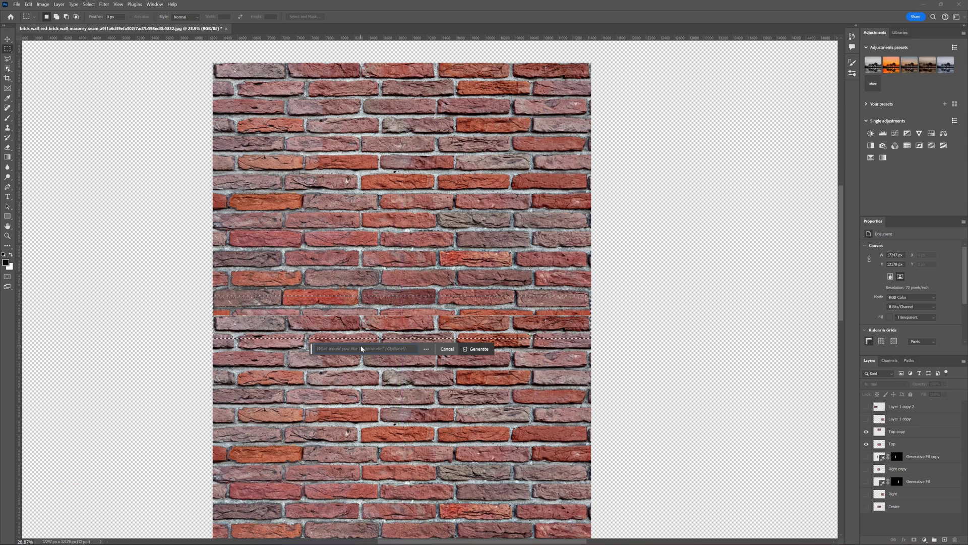
click(477, 348)
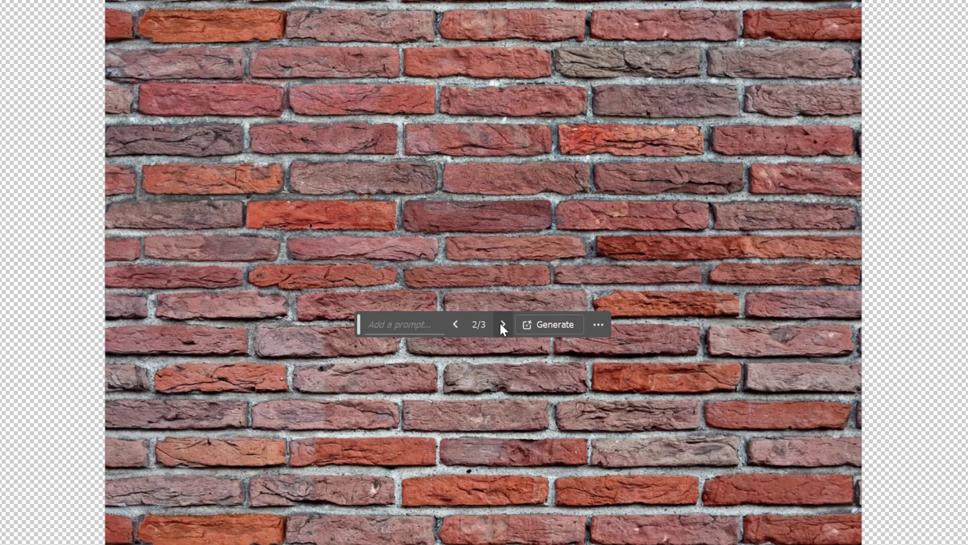
click(502, 324)
click(501, 324)
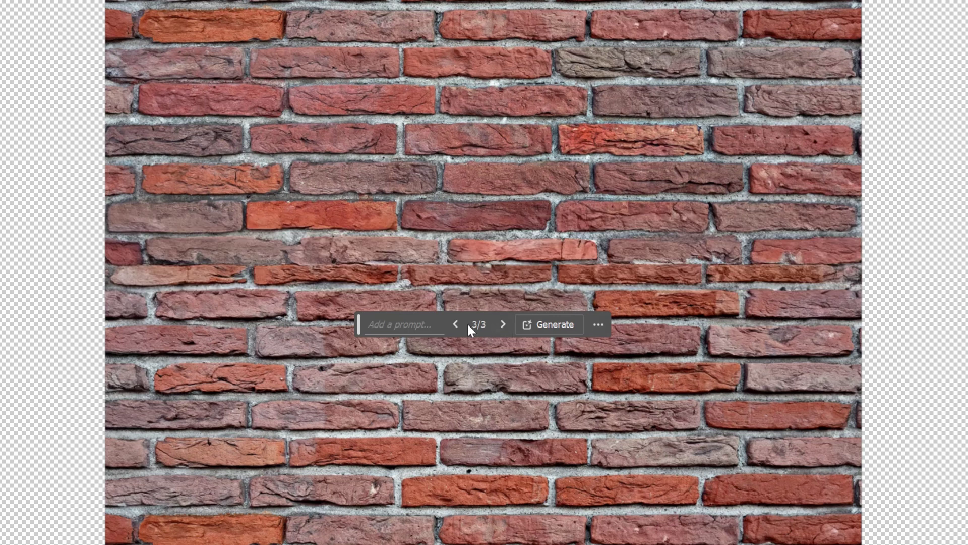
click(455, 324)
click(455, 323)
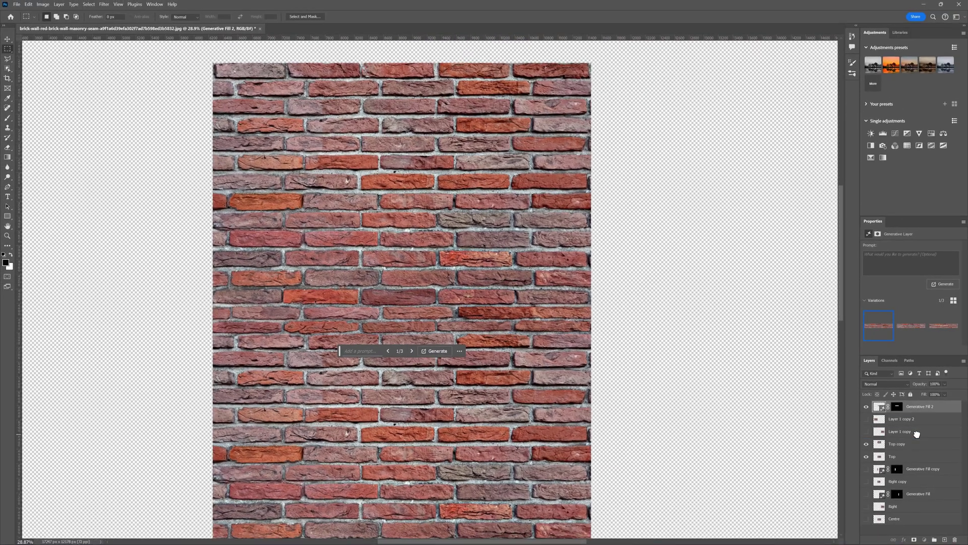
Duplicate Top copy and Generative Fill 2 lower down and make both seam fills visible.
key(ctrl+minus)
ctrl+click(916, 443)
key(v)
drag(461, 202, 461, 353)
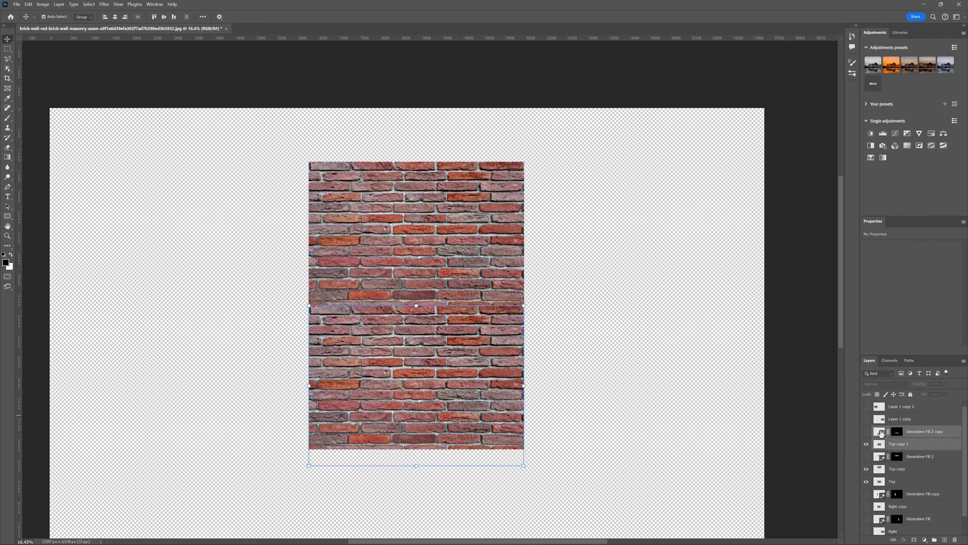
click(866, 431)
key(m)
drag(259, 251, 271, 275)
drag(563, 343, 563, 344)
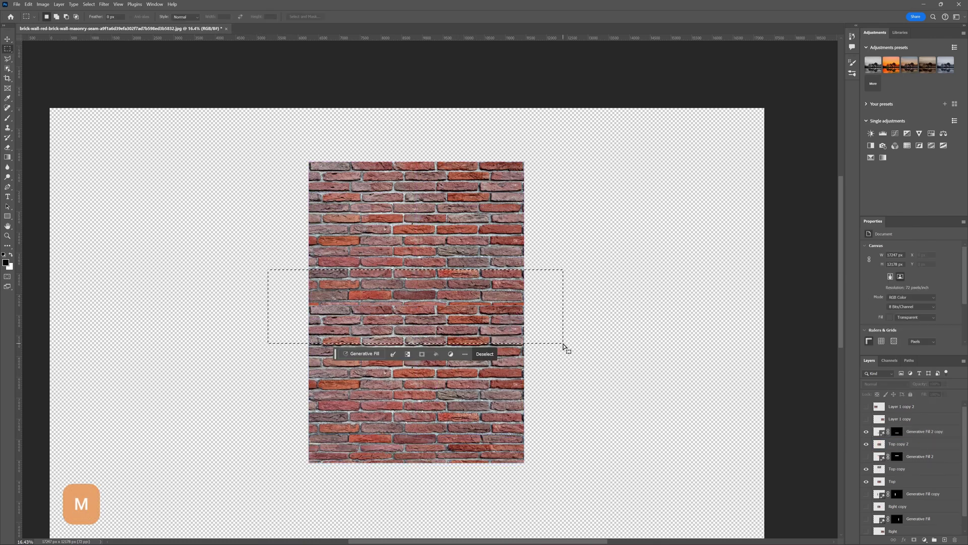
click(644, 293)
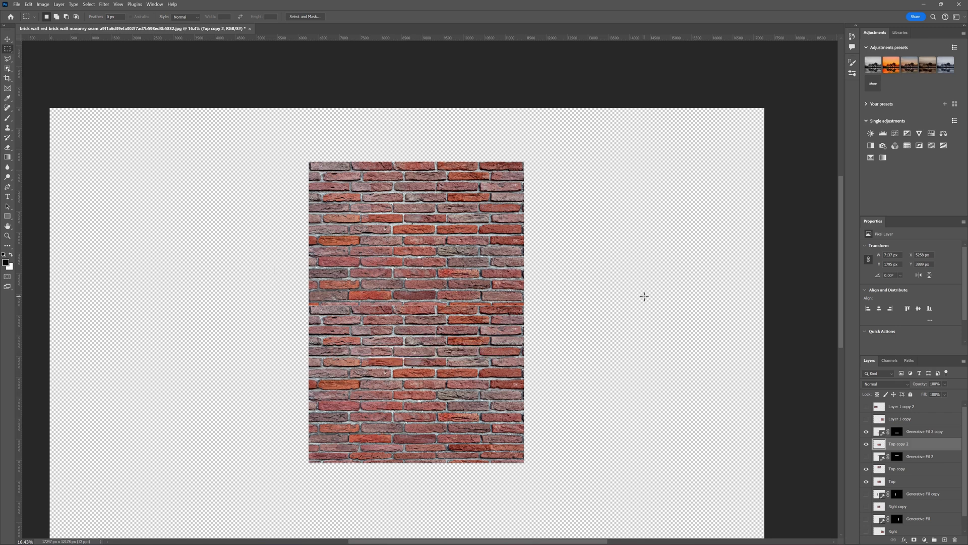
click(867, 456)
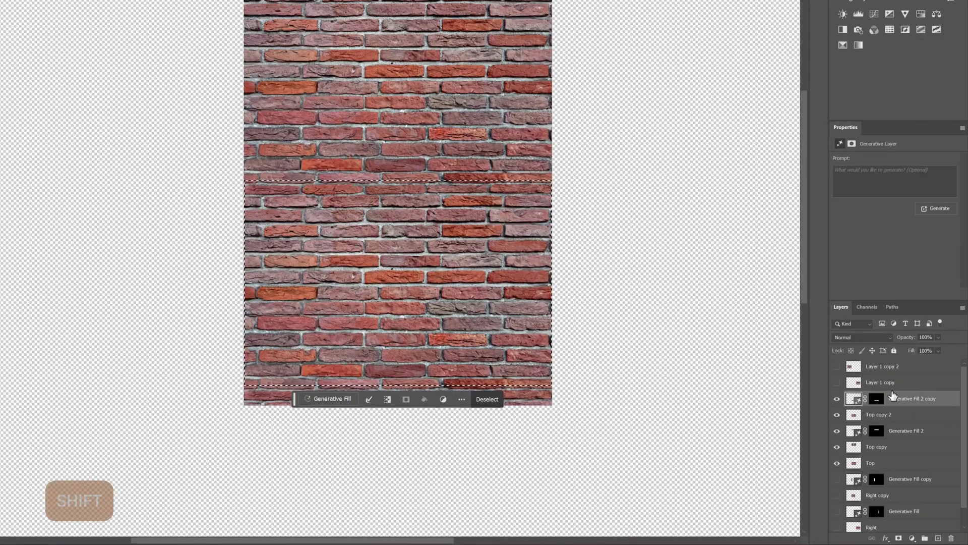
Merge all visible layers into a new layer and apply a selection-based mask to it.
key(shift+ctrl+alt+e)
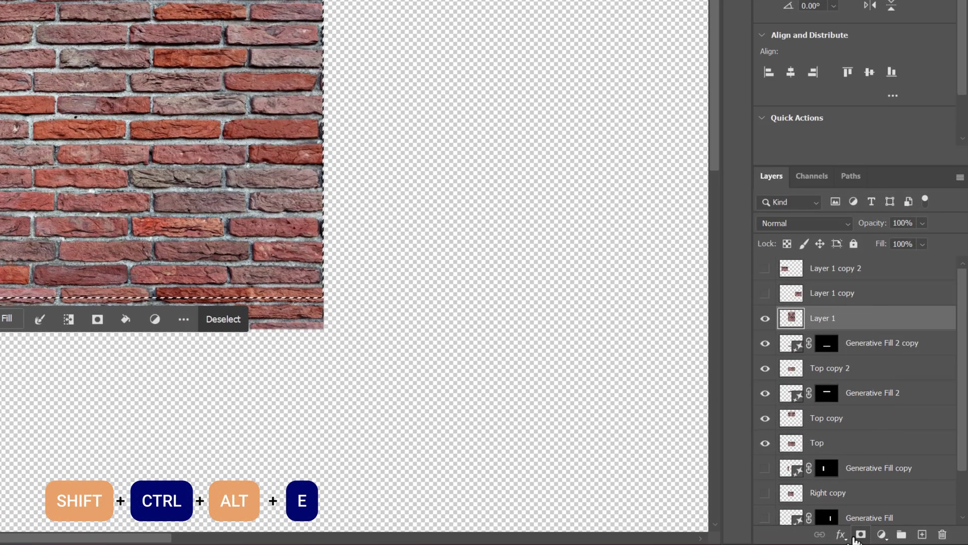
click(860, 534)
right_click(827, 317)
click(860, 365)
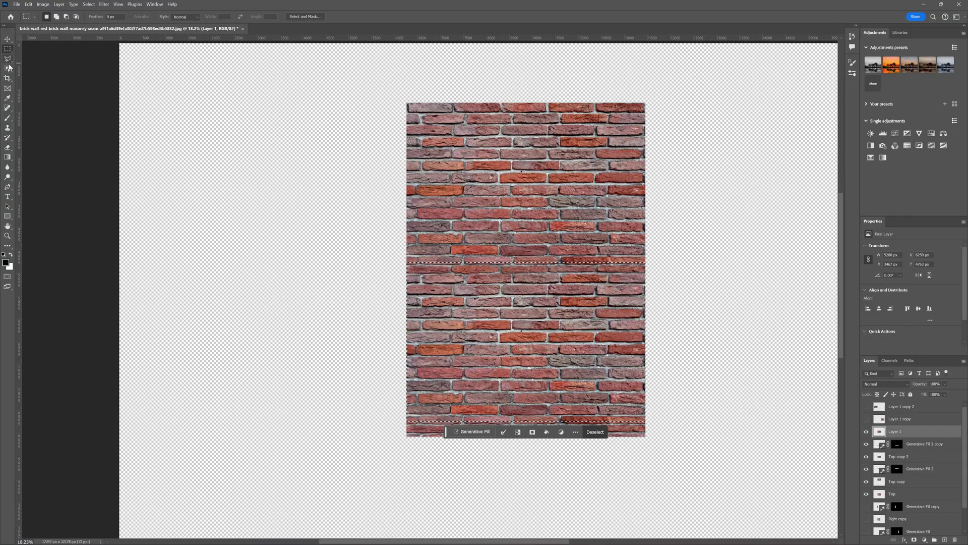
click(7, 79)
Crop to the 5200×3467 px tile, enable Pattern Preview, and zoom out to inspect the tiling.
key(Return)
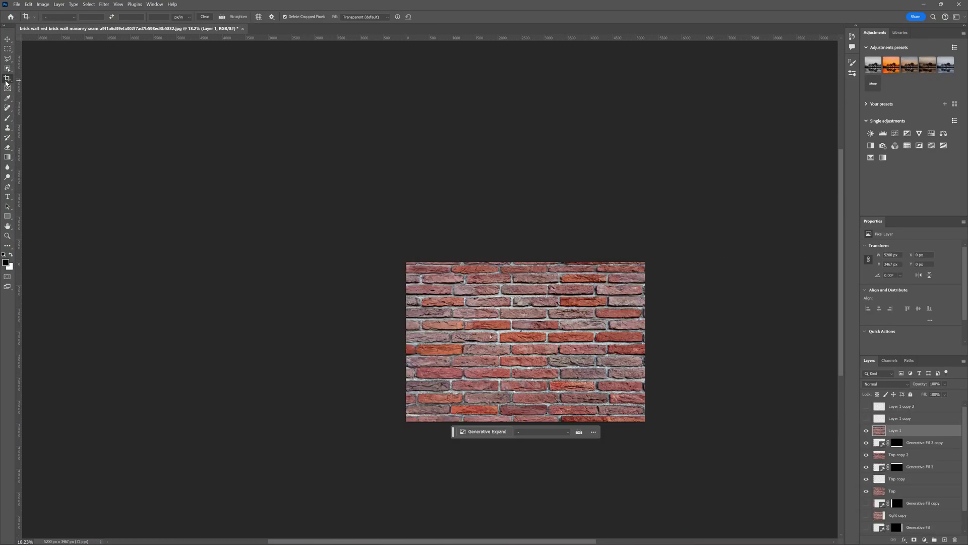
click(119, 4)
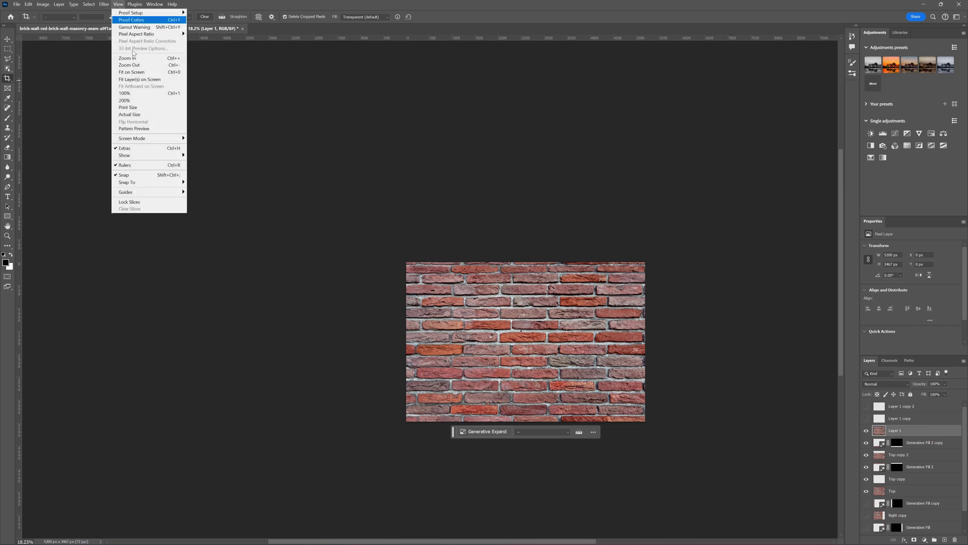
click(151, 129)
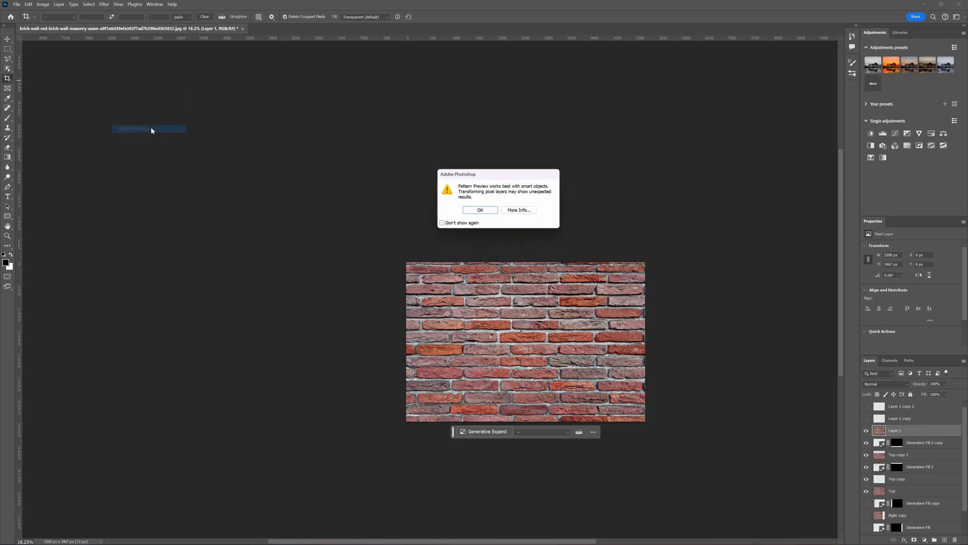
click(481, 211)
scroll(483, 213, down, 5)
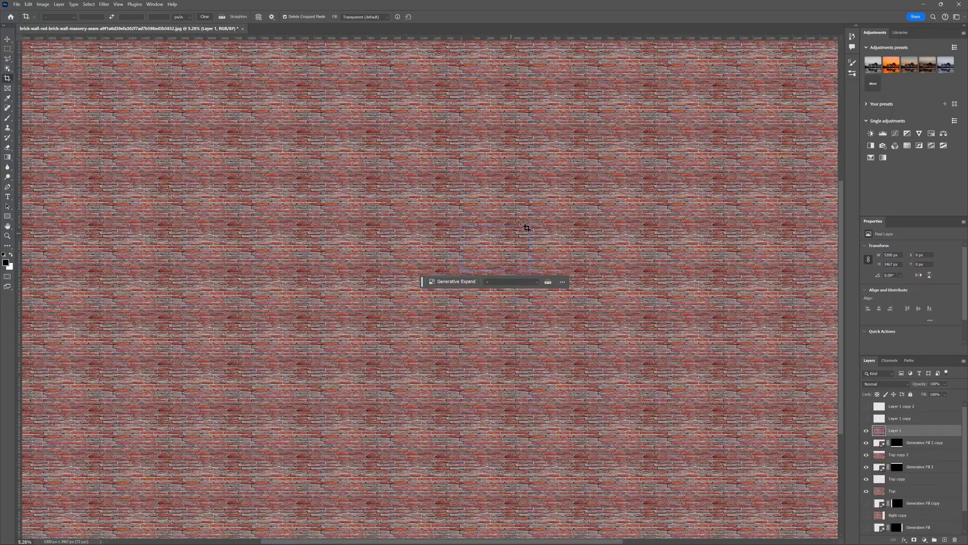
scroll(527, 228, up, 8)
key(v)
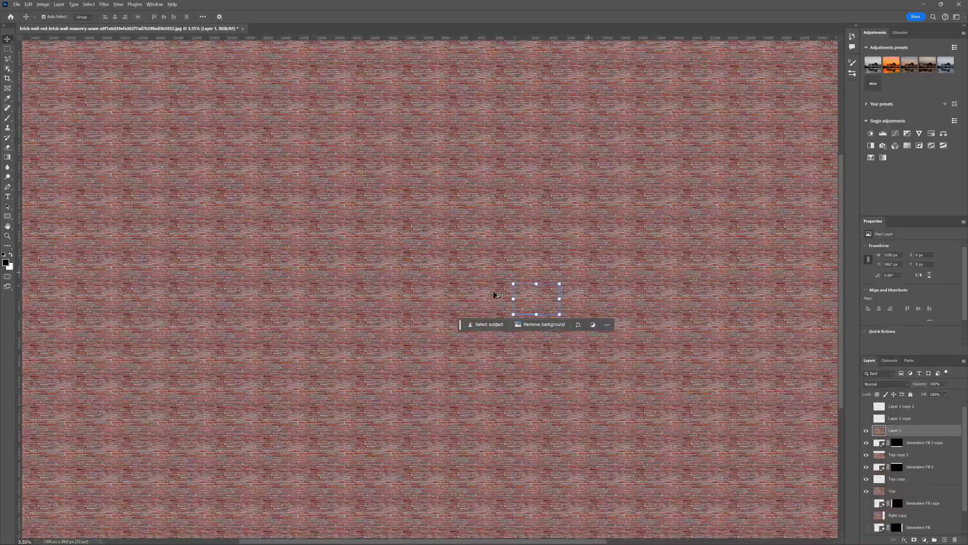
scroll(494, 295, up, 4)
scroll(514, 340, up, 1)
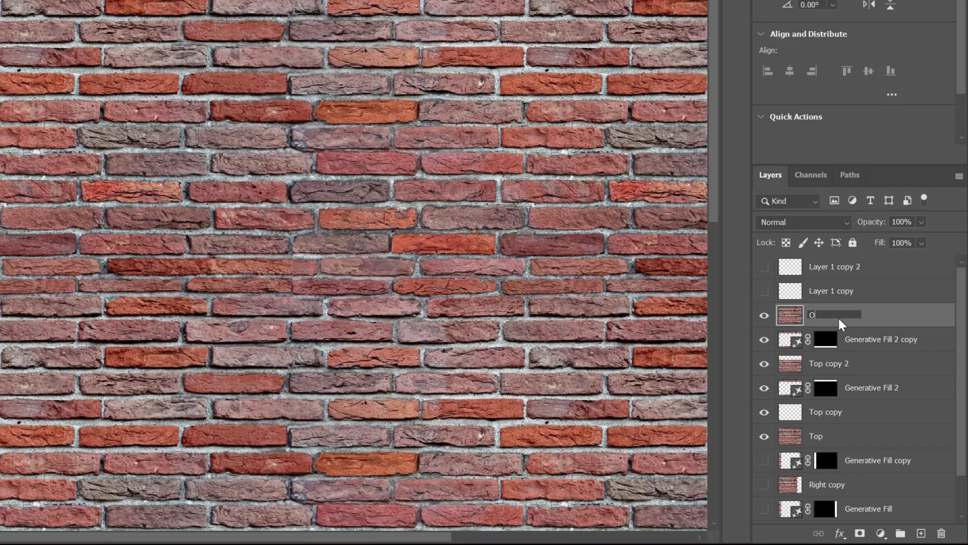
Group all the working layers into a folder named 'WIP'.
click(853, 345)
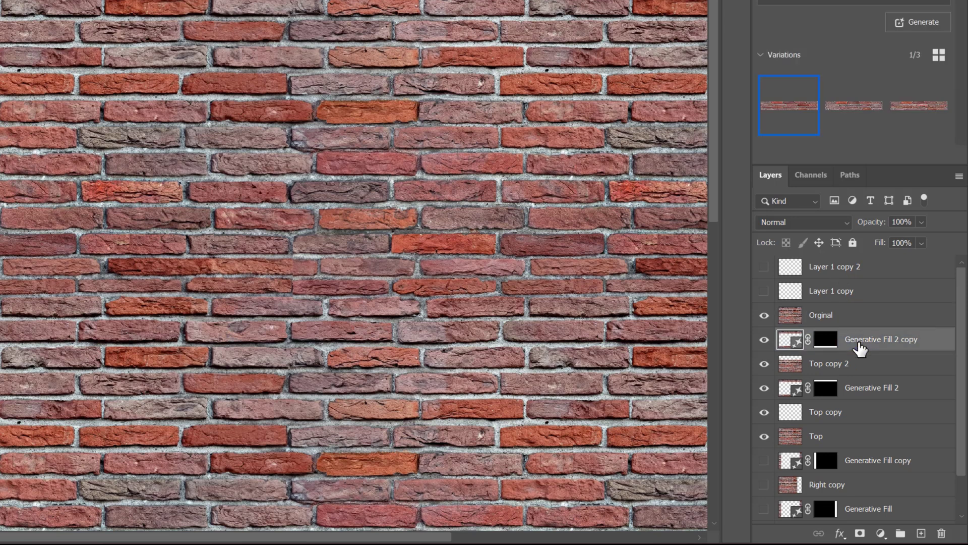
scroll(856, 504, down, 2)
shift+click(847, 512)
click(901, 532)
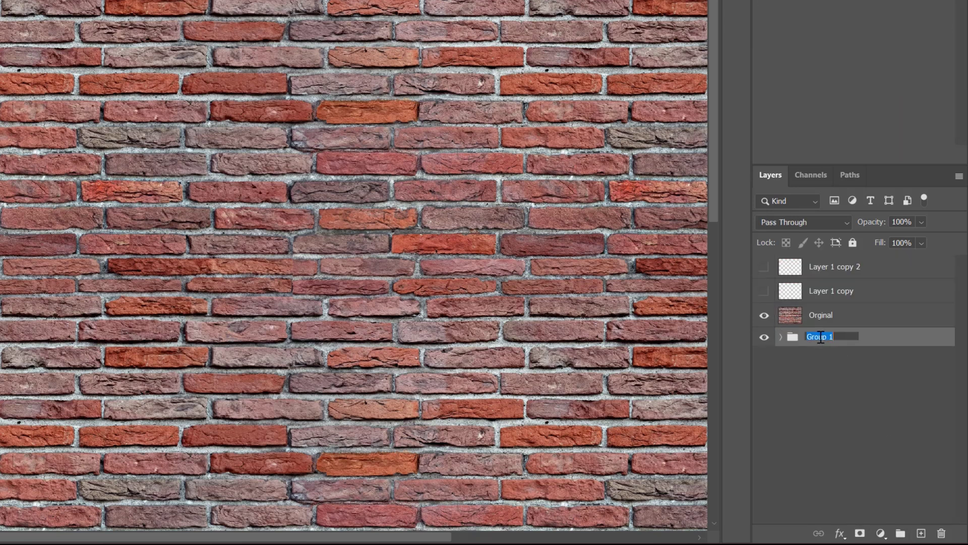
key(Return)
Delete the unused Layer 1 copy and Layer 1 copy 2.
click(845, 290)
shift+click(845, 274)
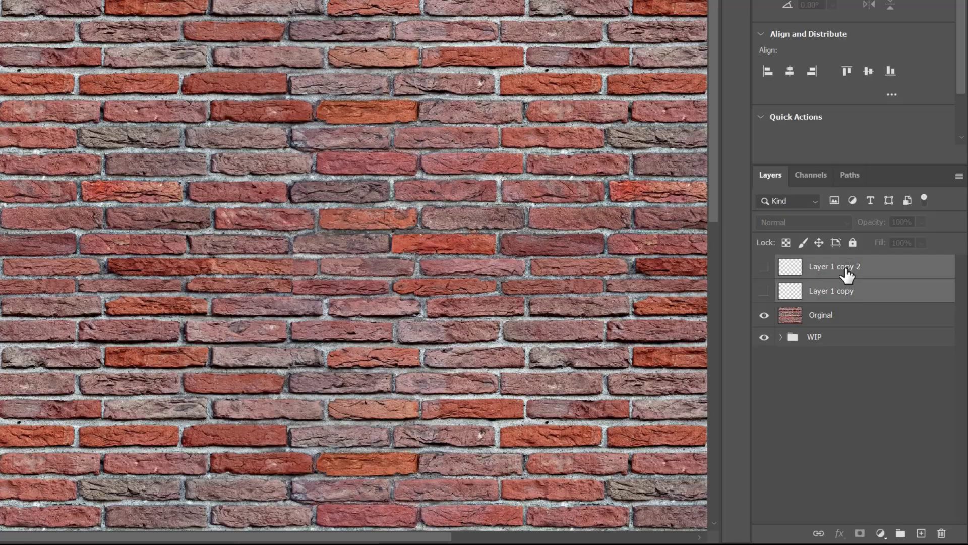
key(Delete)
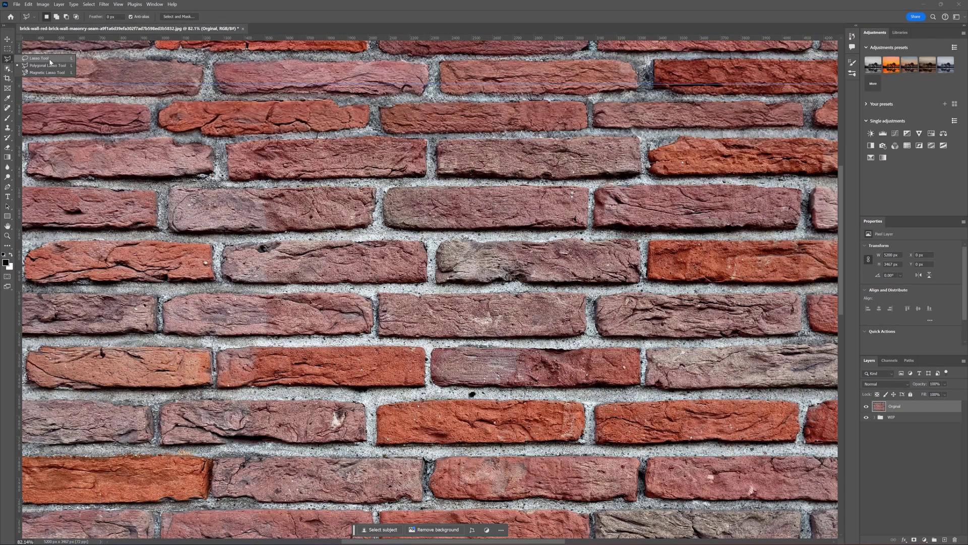
Lasso a seam patch and regenerate it with Generative Fill, keeping variation 2.
drag(276, 194, 258, 195)
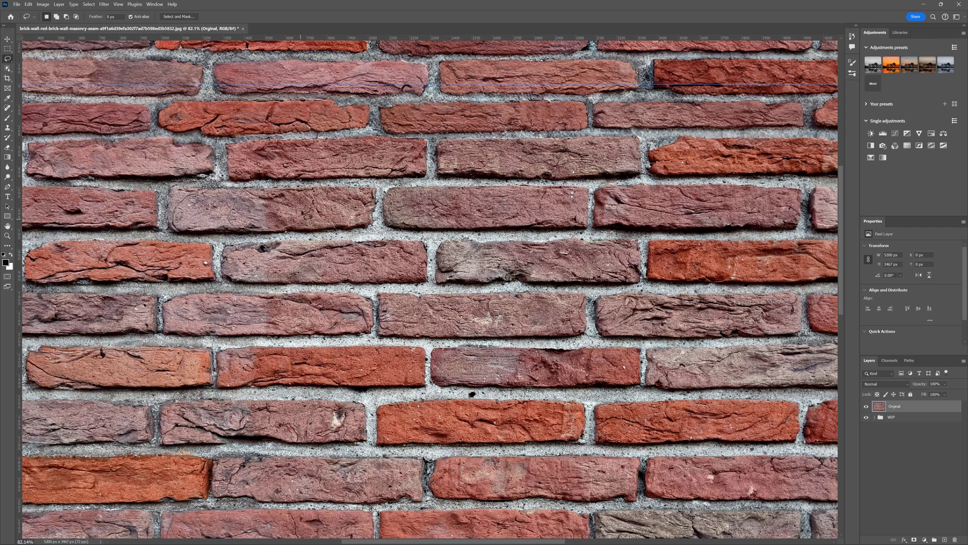
drag(307, 215, 296, 196)
click(222, 241)
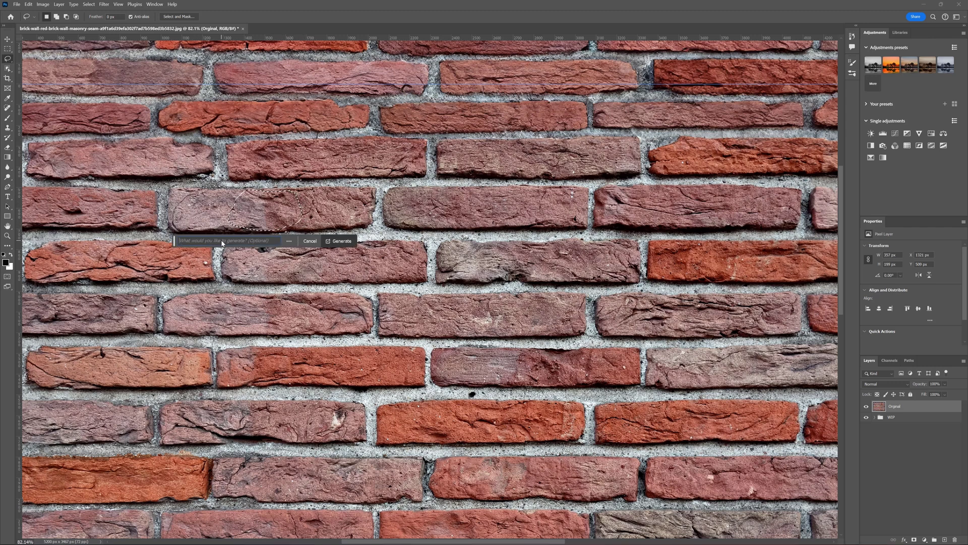
click(343, 241)
click(274, 241)
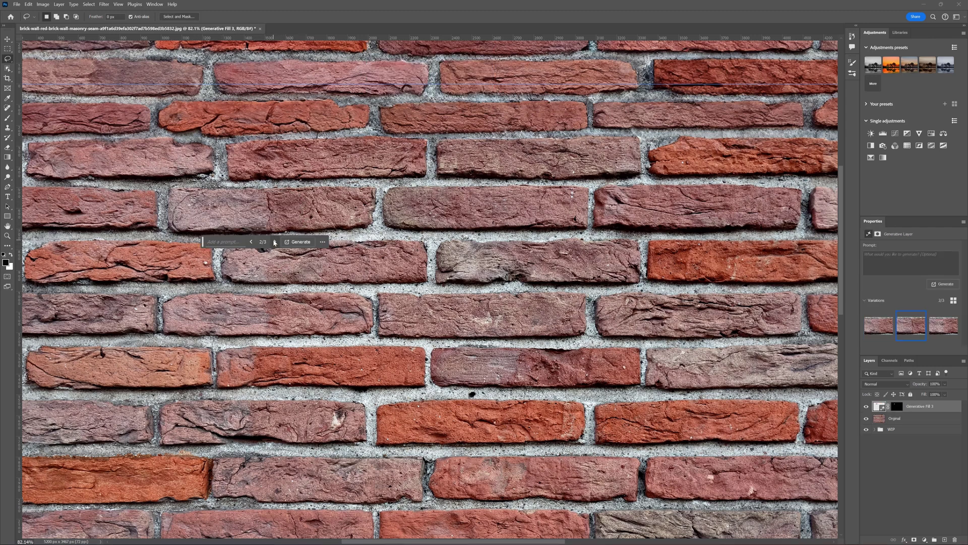
click(275, 241)
click(251, 242)
Regenerate a second seam patch, keep its variation 2, and zoom out to check the tile.
mouse_move(286, 304)
mouse_down()
mouse_move(276, 299)
mouse_move(306, 304)
mouse_up()
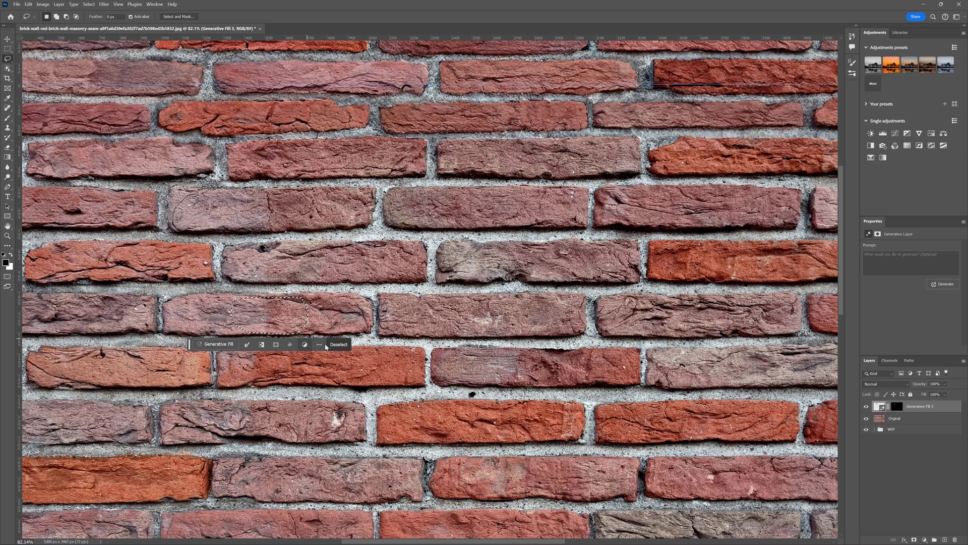
click(342, 346)
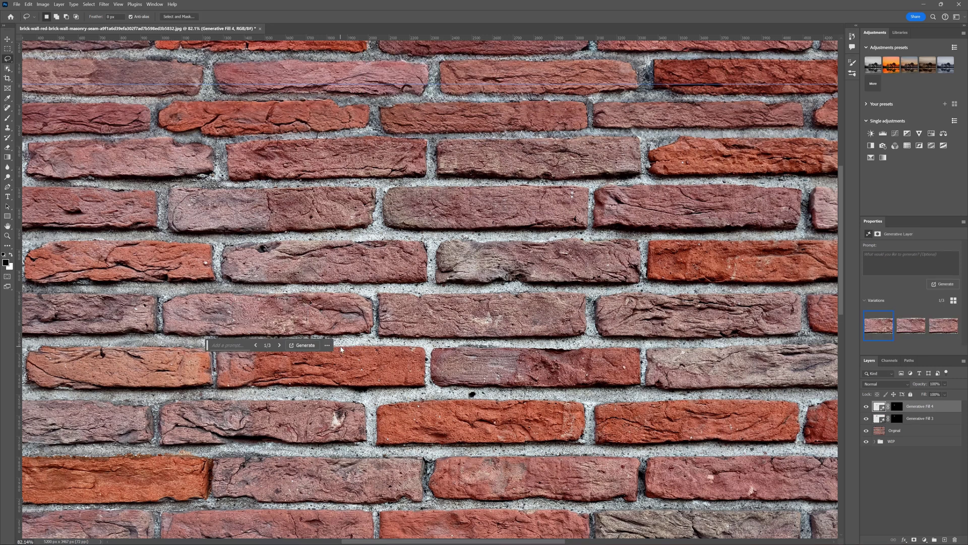
click(280, 346)
click(279, 346)
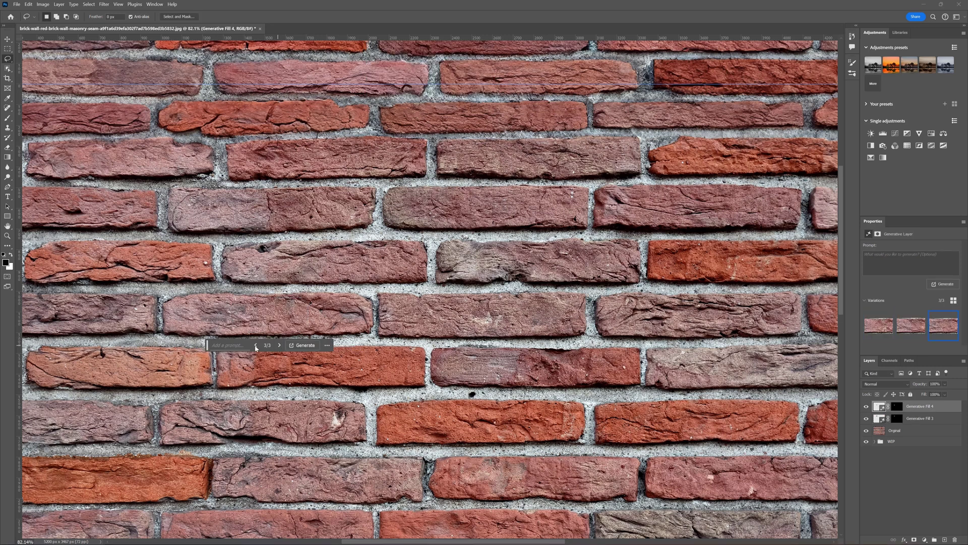
click(255, 346)
scroll(260, 373, down, 5)
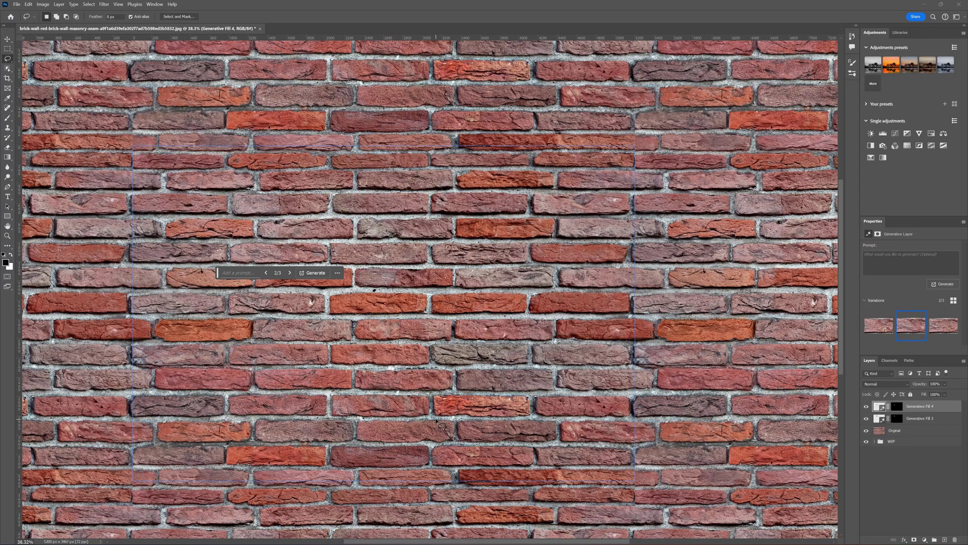
scroll(474, 319, down, 10)
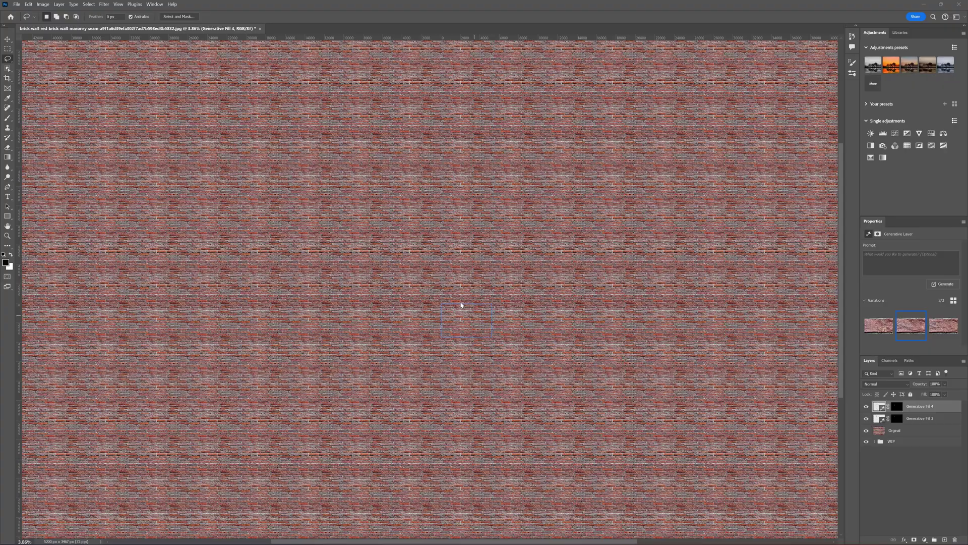
Add a new empty layer above the fills with the Soft Light blend mode.
scroll(461, 305, up, 3)
click(944, 540)
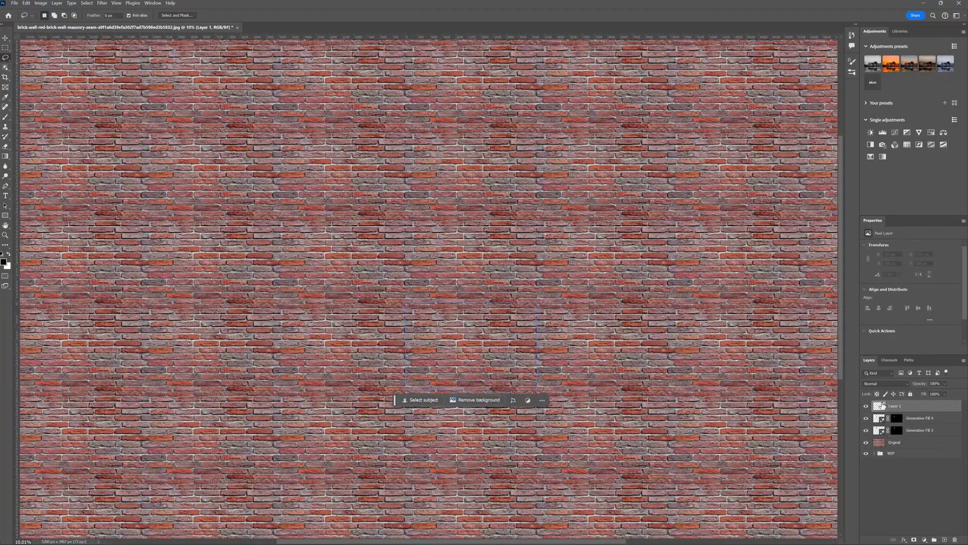
click(885, 384)
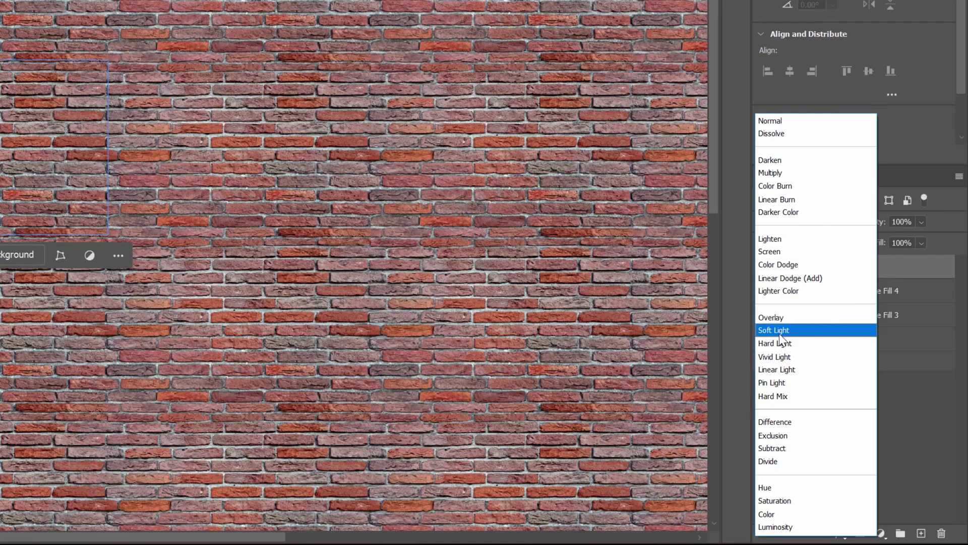
click(780, 334)
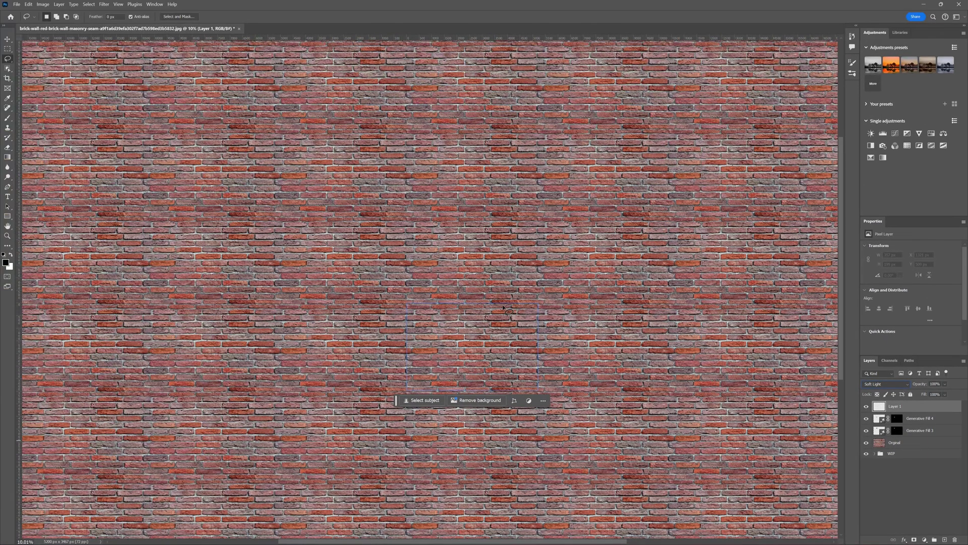
Try dark and white brush strokes on the bricks, undoing both.
key(b)
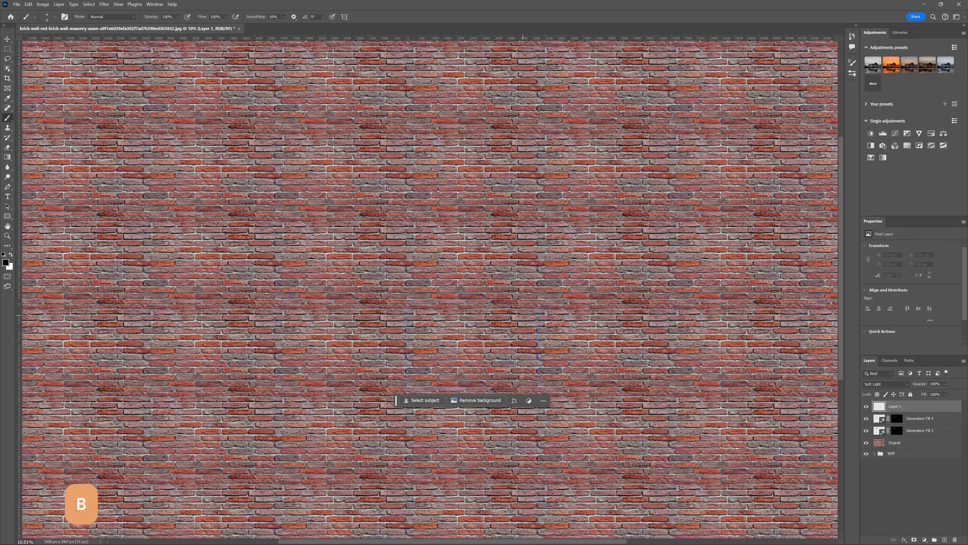
drag(513, 343, 537, 343)
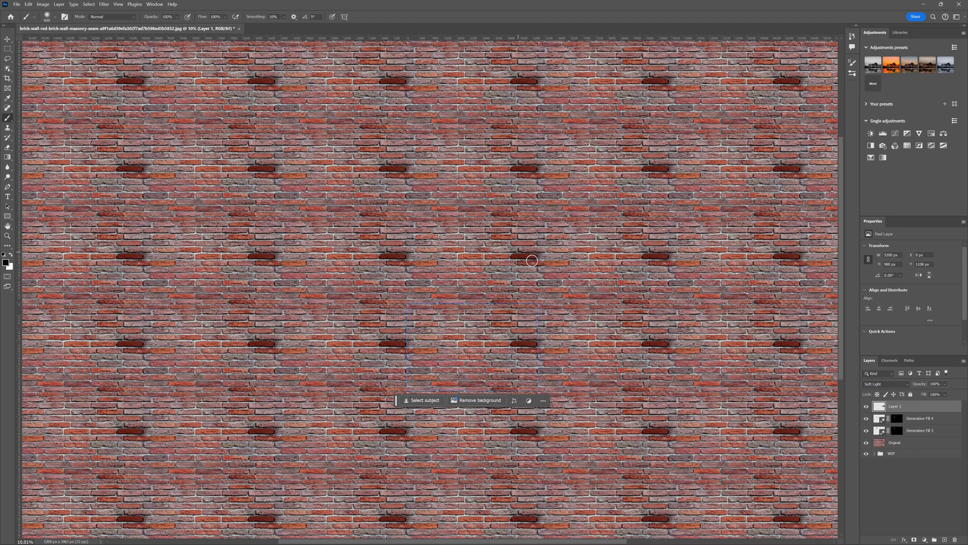
key(ctrl+z)
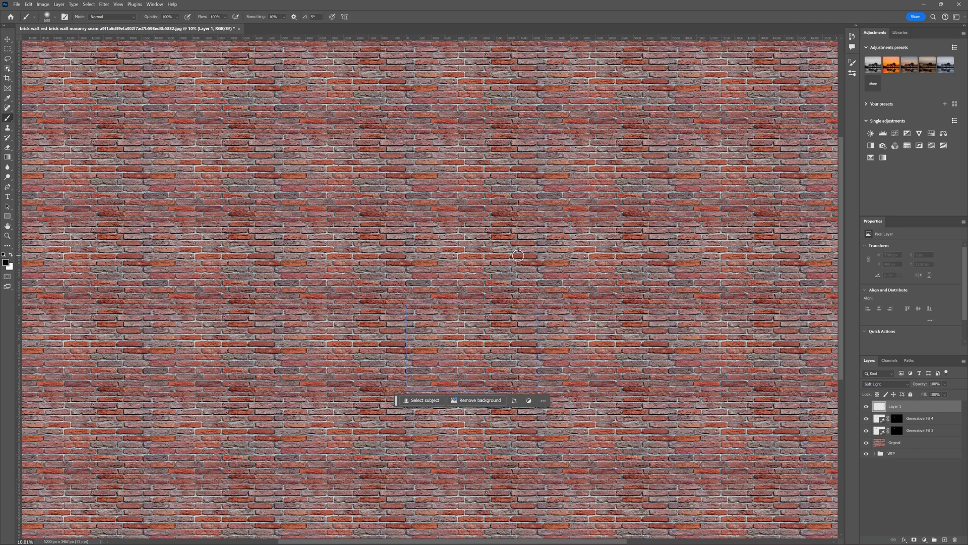
key(x)
drag(502, 343, 534, 343)
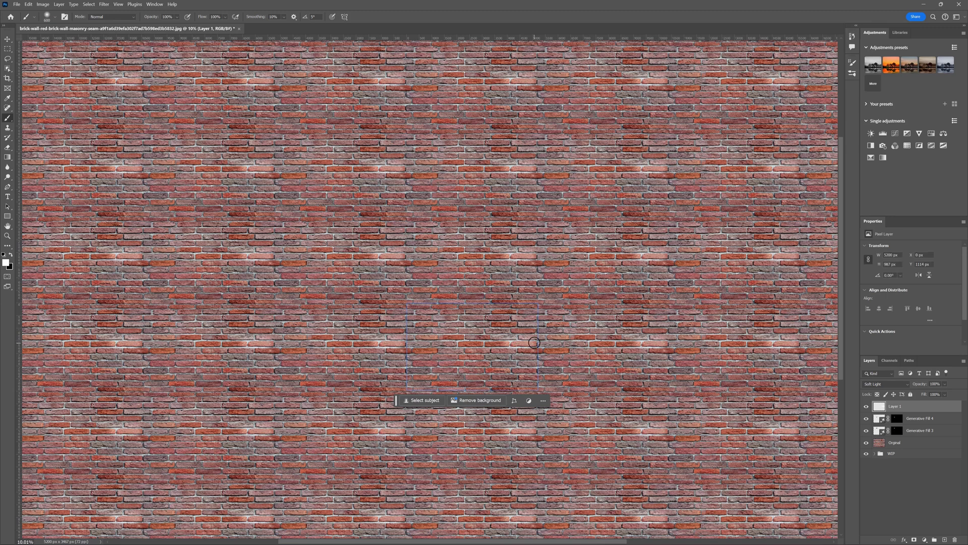
key(ctrl+z)
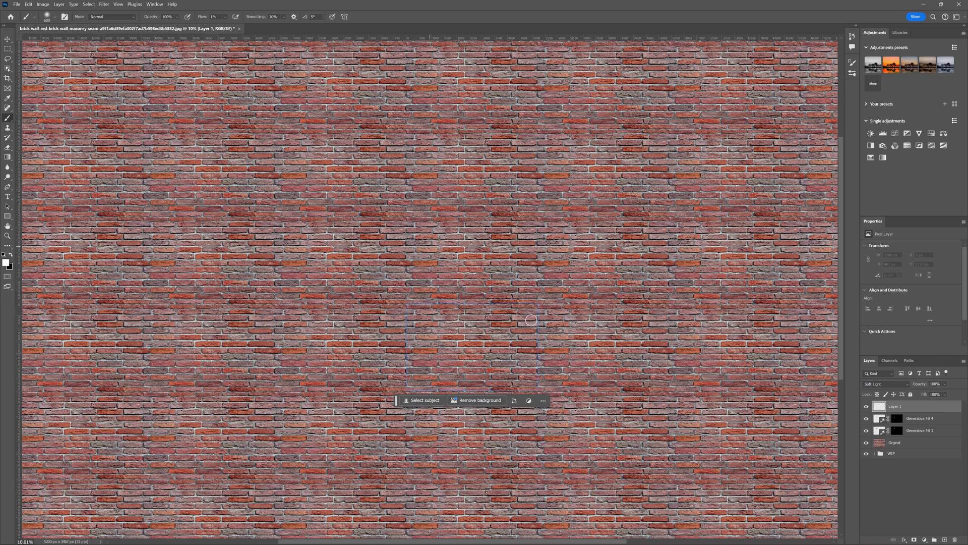
Paint faint 1%-flow strokes with a 250-pixel brush to even out brightness.
click(476, 343)
mouse_move(476, 343)
mouse_down()
mouse_move(535, 350)
mouse_move(488, 326)
mouse_move(525, 315)
mouse_move(496, 311)
mouse_move(534, 327)
mouse_up()
scroll(533, 322, down, 3)
scroll(532, 319, down, 1)
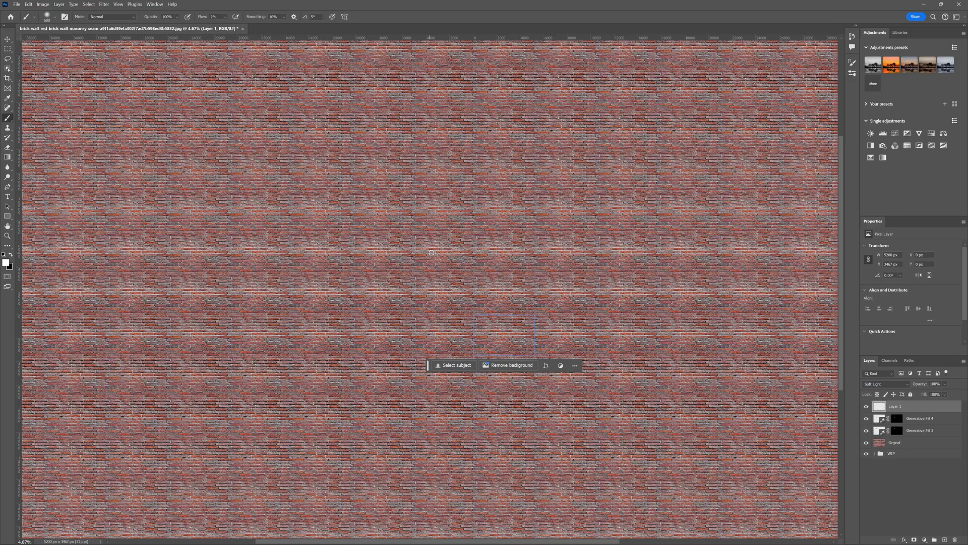
scroll(466, 335, up, 5)
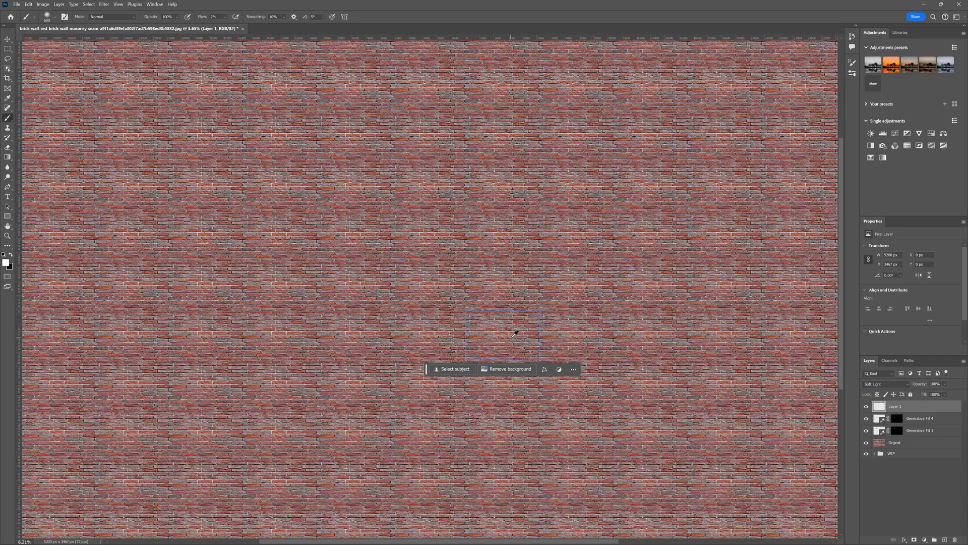
key(bracketleft)
key(bracketleft)
key(bracketleft)
key(bracketleft)
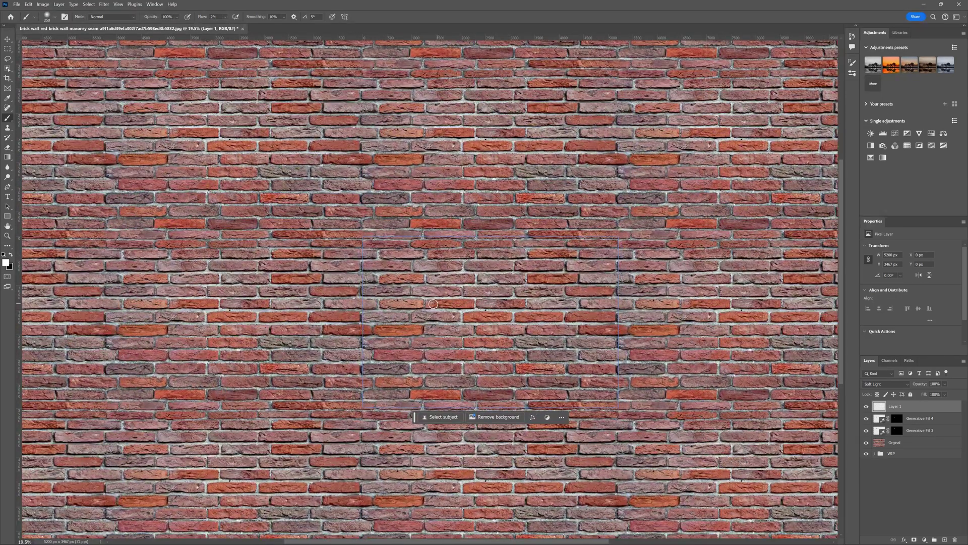
scroll(577, 328, down, 4)
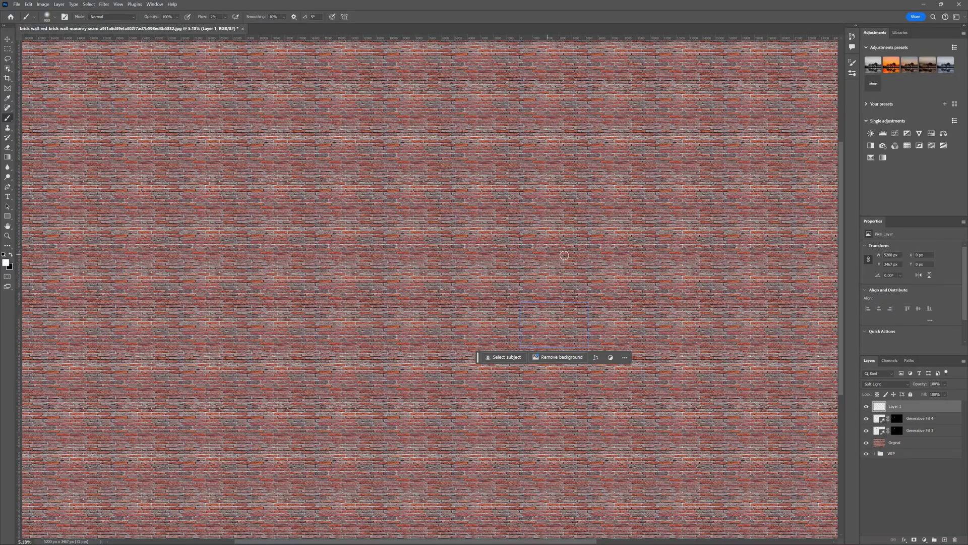
key(x)
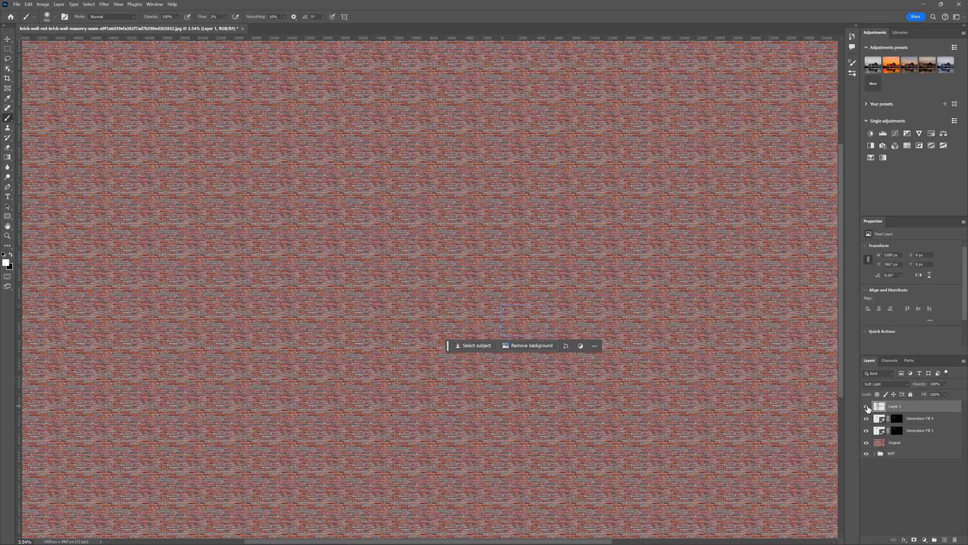
Compare the wall with the layer hidden and shown, then name it Brightness.
click(867, 406)
click(867, 406)
click(867, 406)
click(867, 406)
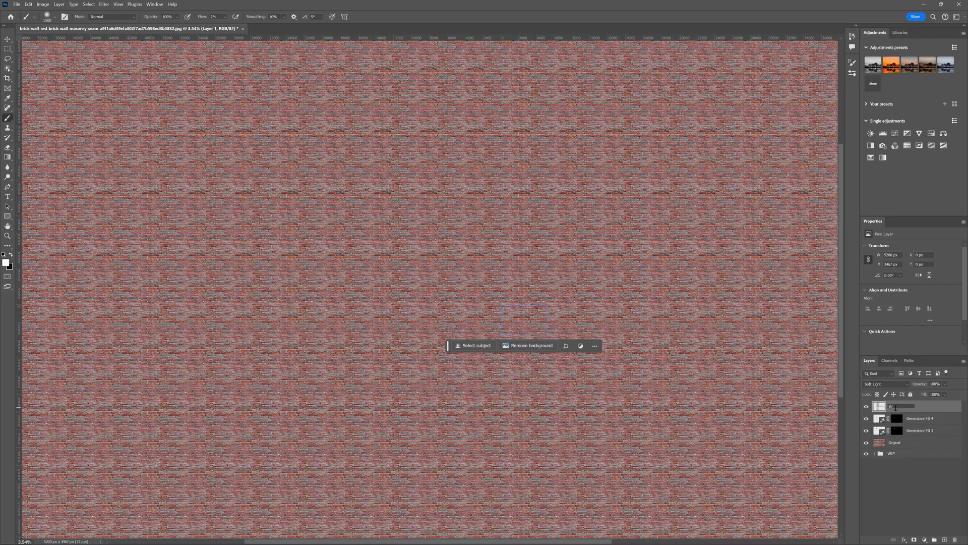
text(ss)
key(Return)
click(946, 539)
Rename the new layer Color, set its blend mode to Color, and hide the contextual task bar.
double_click(896, 406)
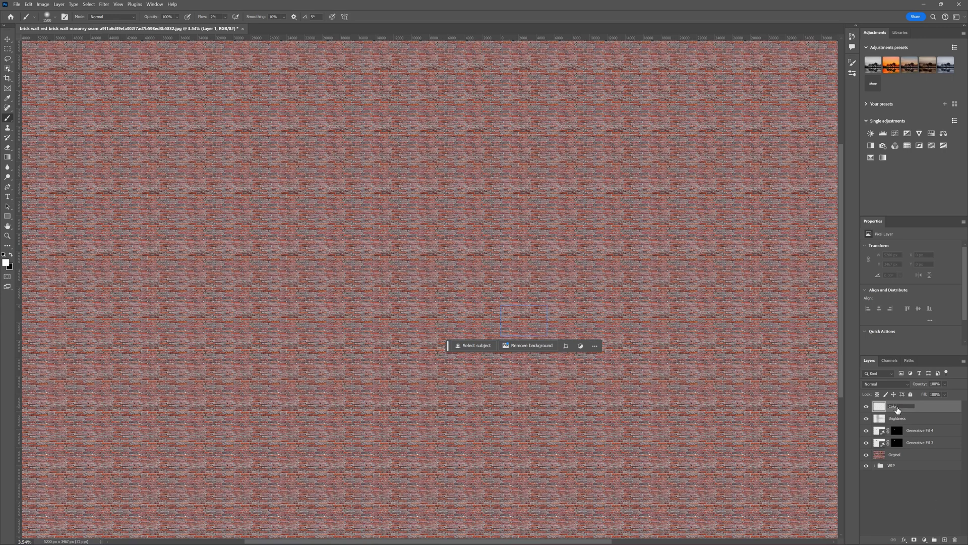
text(Color)
key(Return)
click(886, 384)
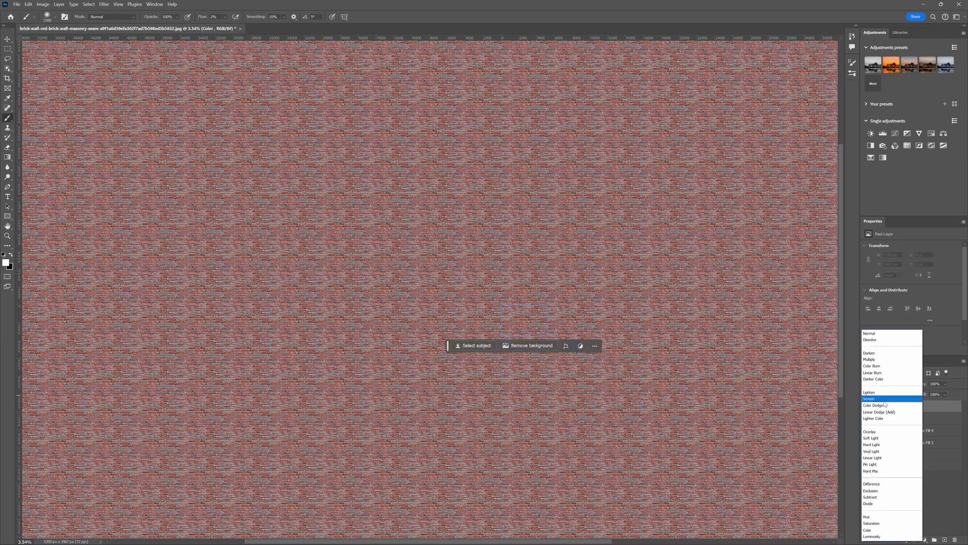
click(882, 530)
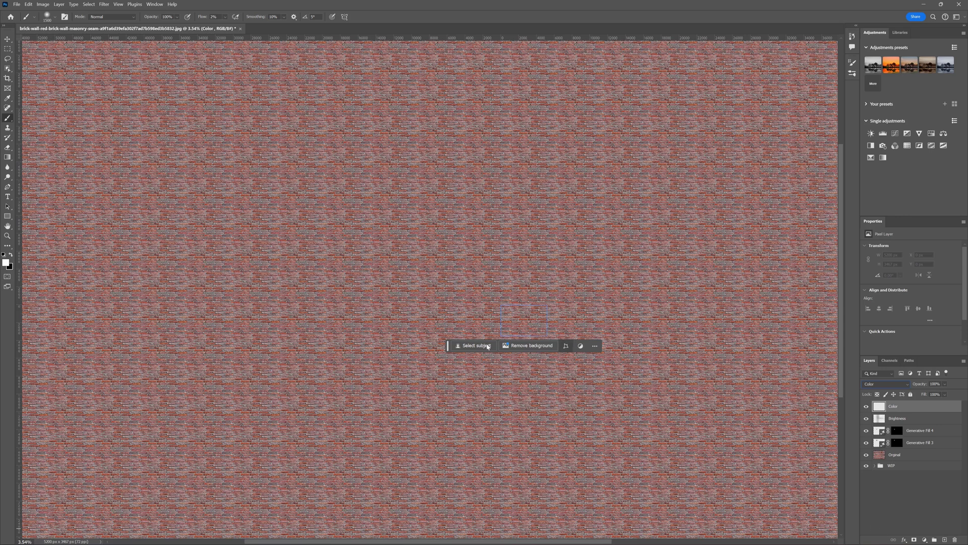
click(154, 4)
click(195, 312)
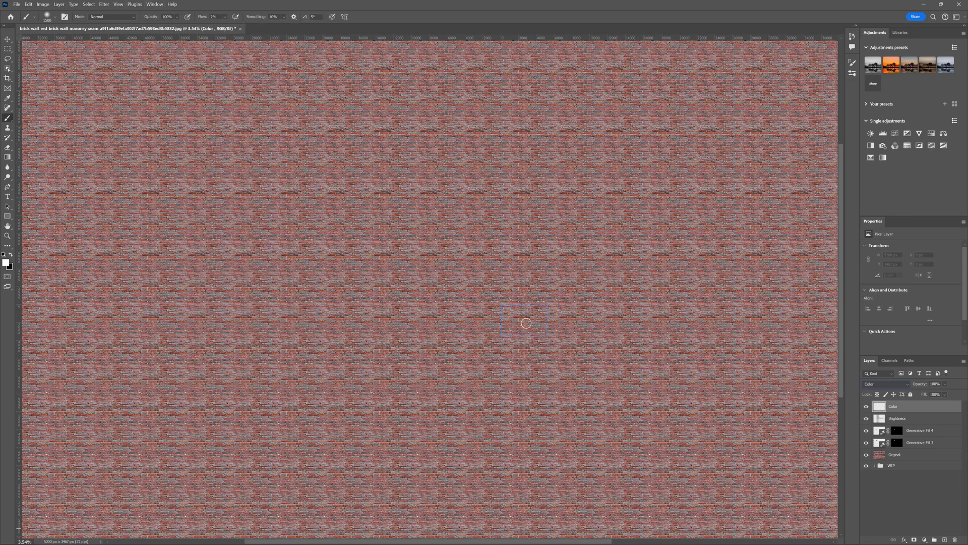
Paint soft colour over uneven bricks with a 250-pixel low-flow brush.
scroll(531, 322, up, 10)
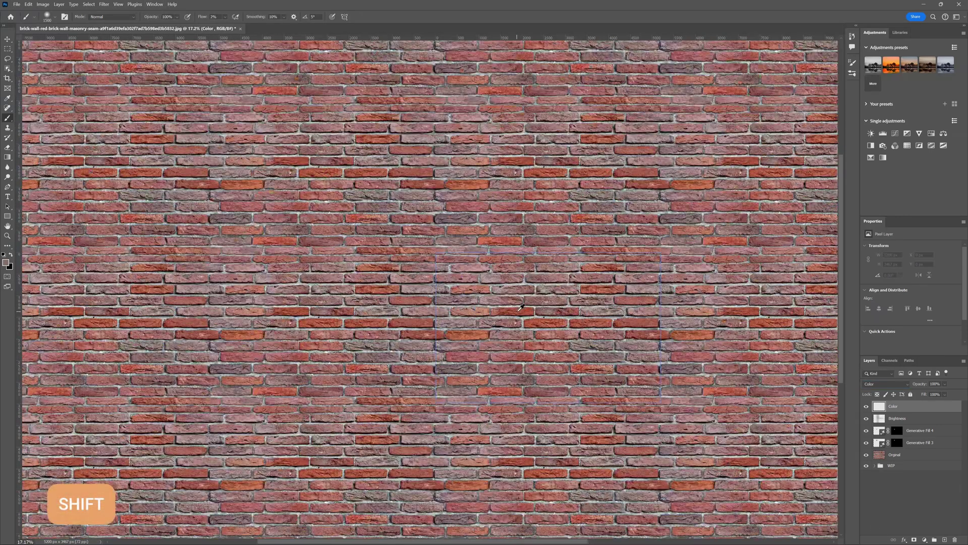
key(bracketleft)
key(bracketleft)
key(bracketleft)
key(bracketleft)
key(bracketleft)
key(bracketleft)
key(bracketleft)
key(bracketleft)
key(bracketleft)
key(bracketleft)
key(bracketleft)
key(bracketleft)
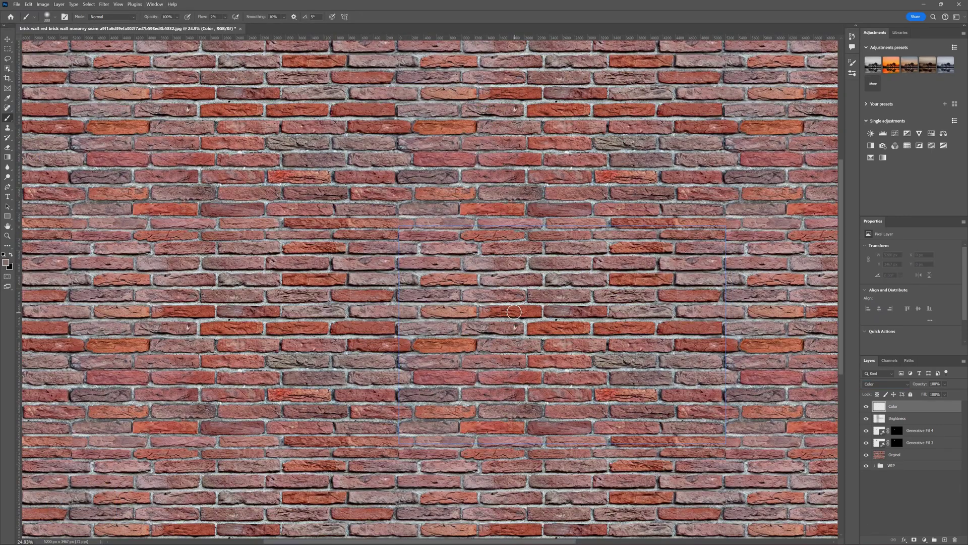
mouse_move(529, 313)
mouse_down()
mouse_move(487, 313)
mouse_move(537, 310)
mouse_move(488, 311)
mouse_move(536, 311)
mouse_move(500, 311)
mouse_up()
scroll(500, 311, down, 5)
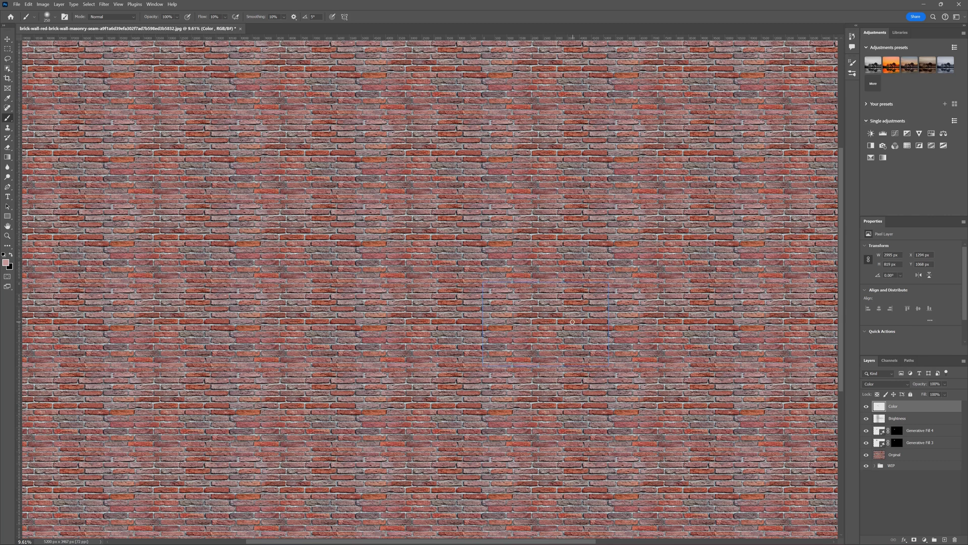
scroll(589, 310, up, 3)
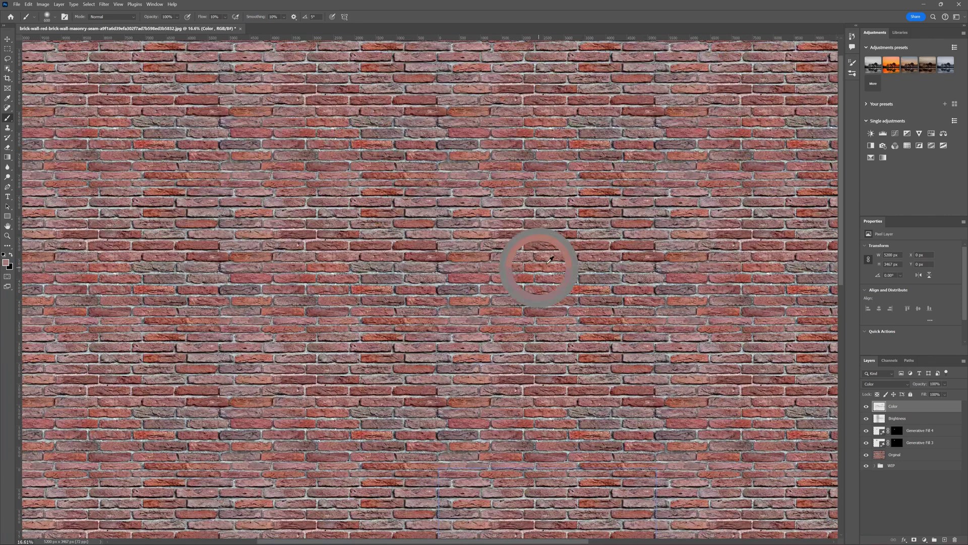
drag(699, 230, 651, 255)
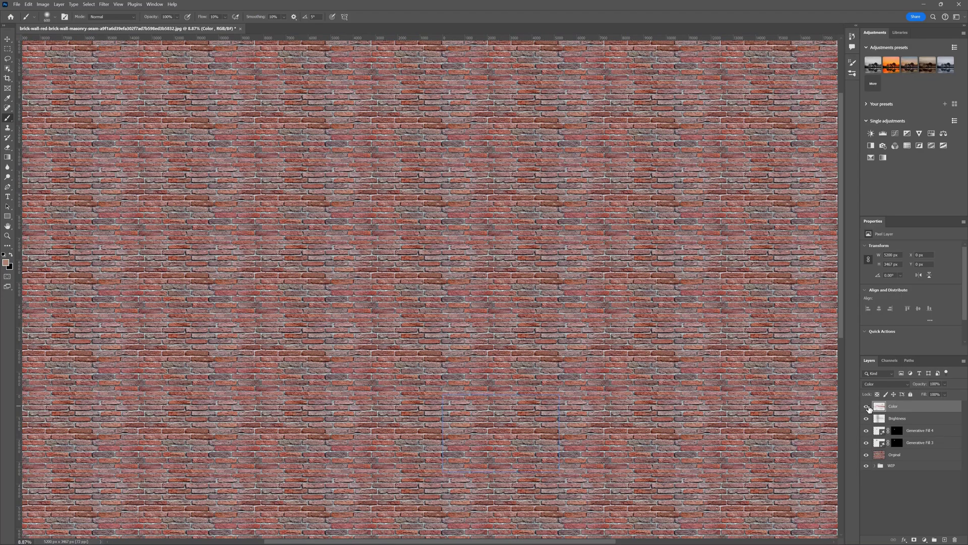
Hide the Color layer, select Brightness, reset default colours and shrink the brush to 200.
click(867, 406)
click(880, 419)
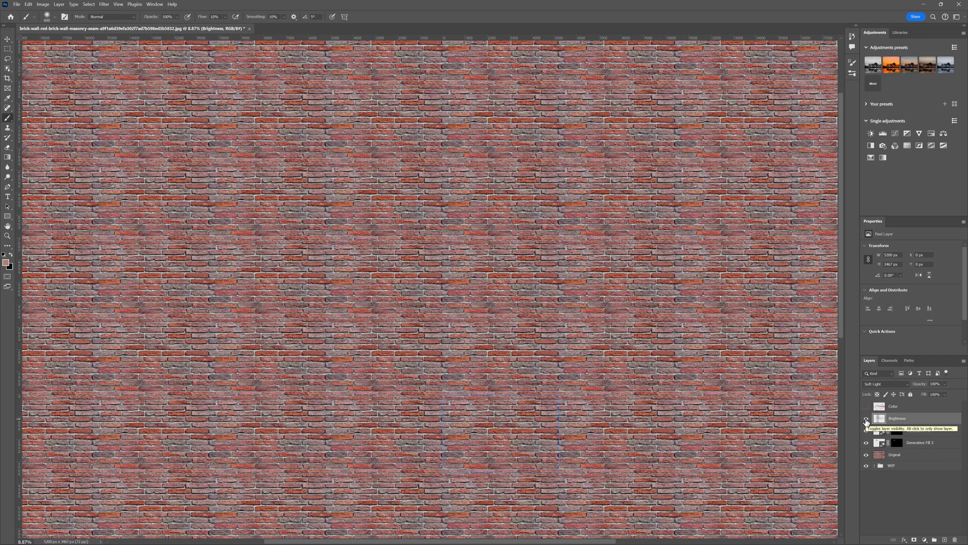
key(d)
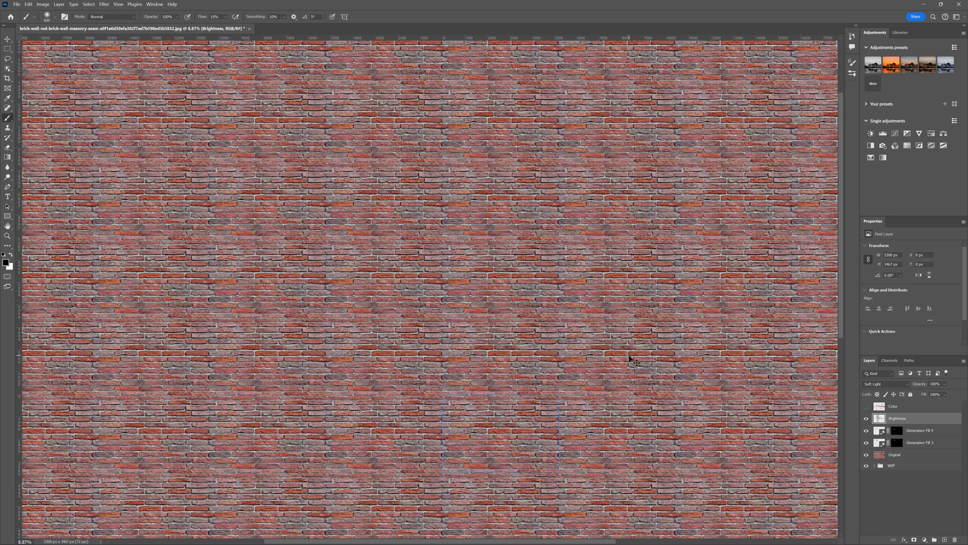
key(bracketleft)
key(bracketleft)
key(bracketleft)
key(bracketleft)
scroll(625, 353, up, 3)
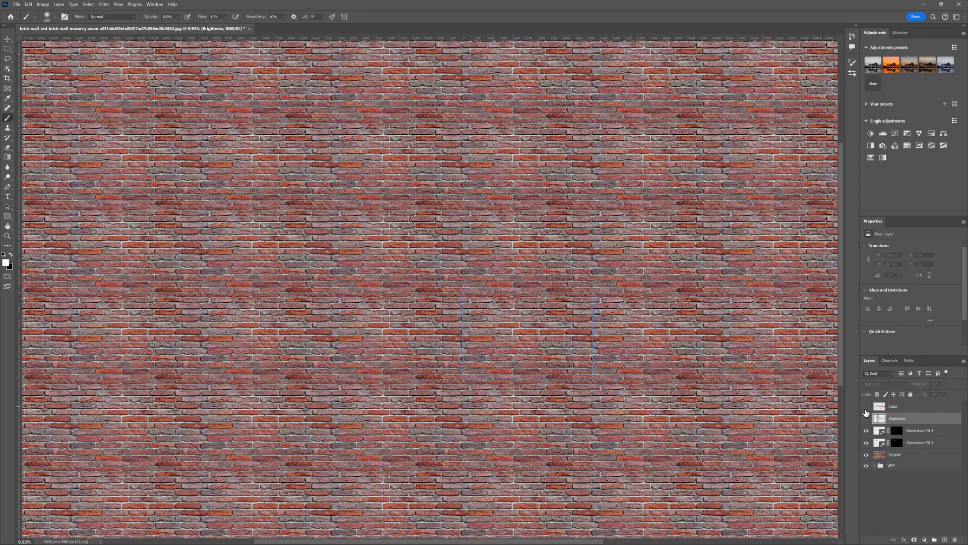
Toggle the Brightness layer to compare and lower its opacity to about 51%.
click(866, 419)
click(866, 419)
click(866, 419)
click(946, 385)
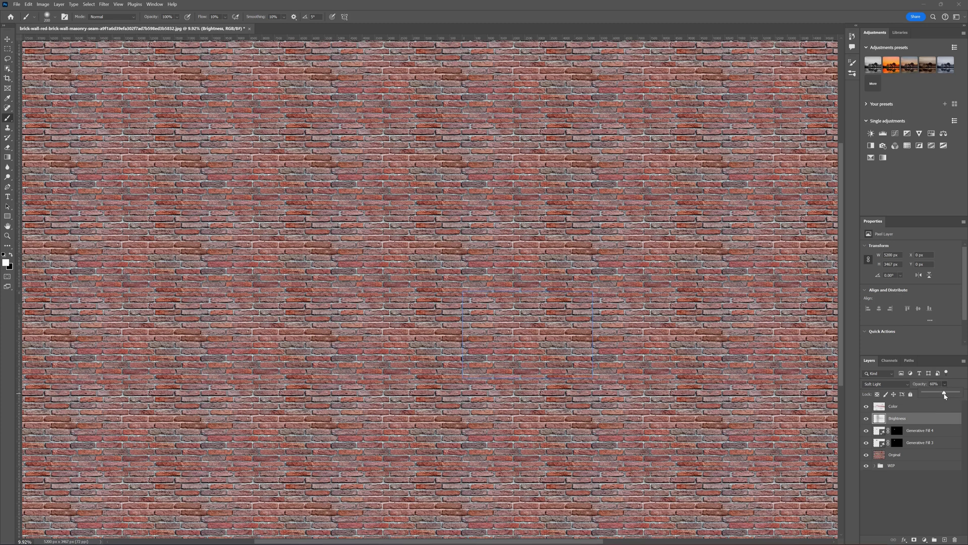
click(867, 420)
click(866, 420)
click(866, 419)
click(866, 420)
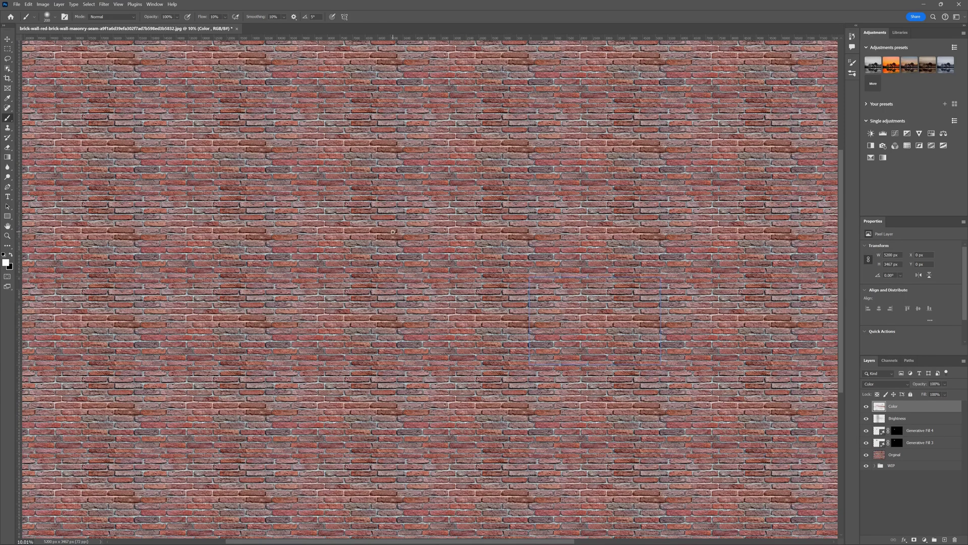
Lasso a seam area at the wall's lower right and turn the contextual task bar back on.
click(7, 49)
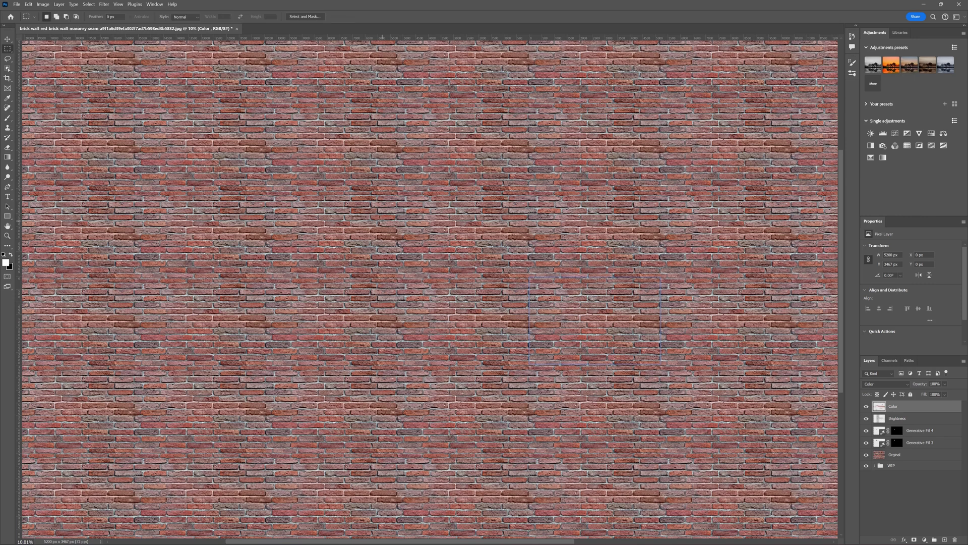
click(8, 59)
scroll(400, 229, up, 2)
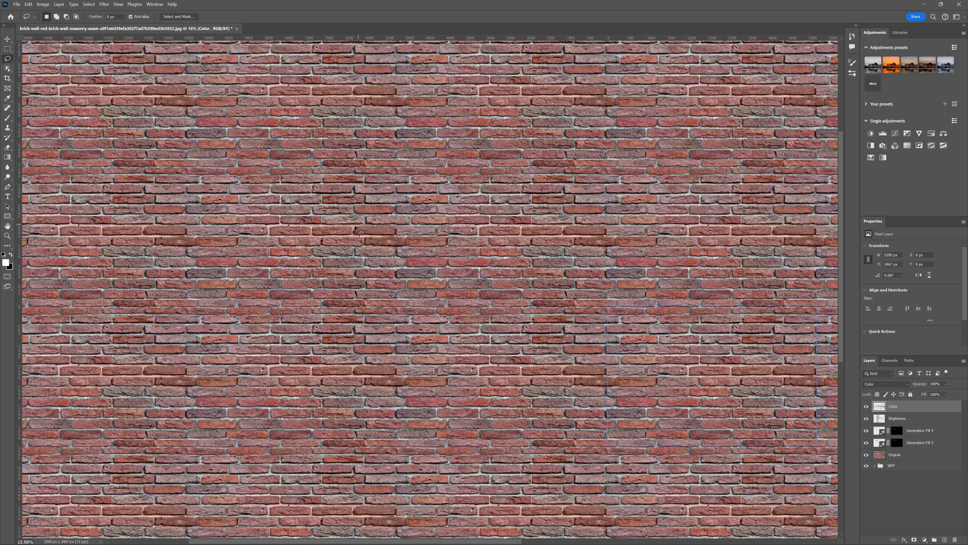
mouse_move(411, 242)
mouse_down()
mouse_move(399, 229)
mouse_move(355, 228)
mouse_up()
click(154, 4)
click(178, 311)
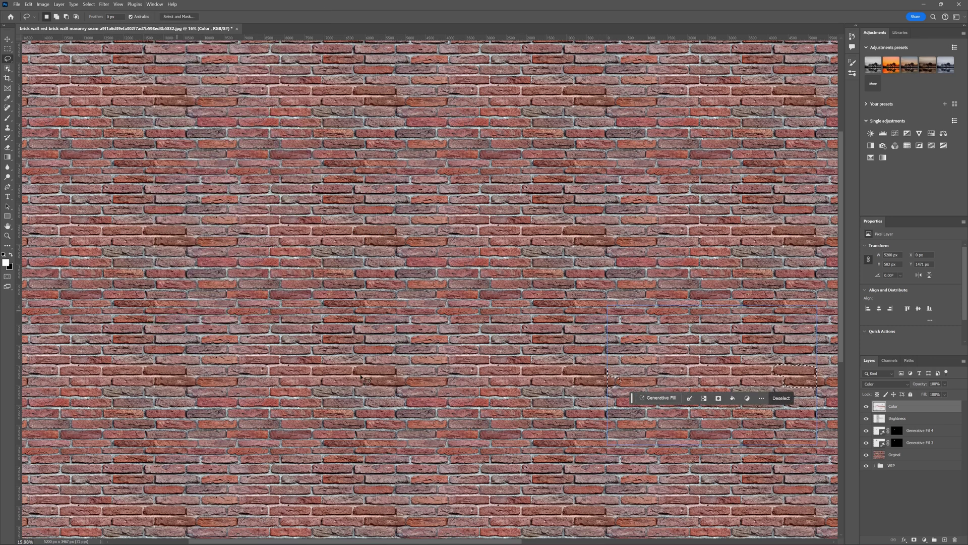
Fill the selection with Generative Fill, keeping the first generated variation.
click(656, 398)
click(785, 400)
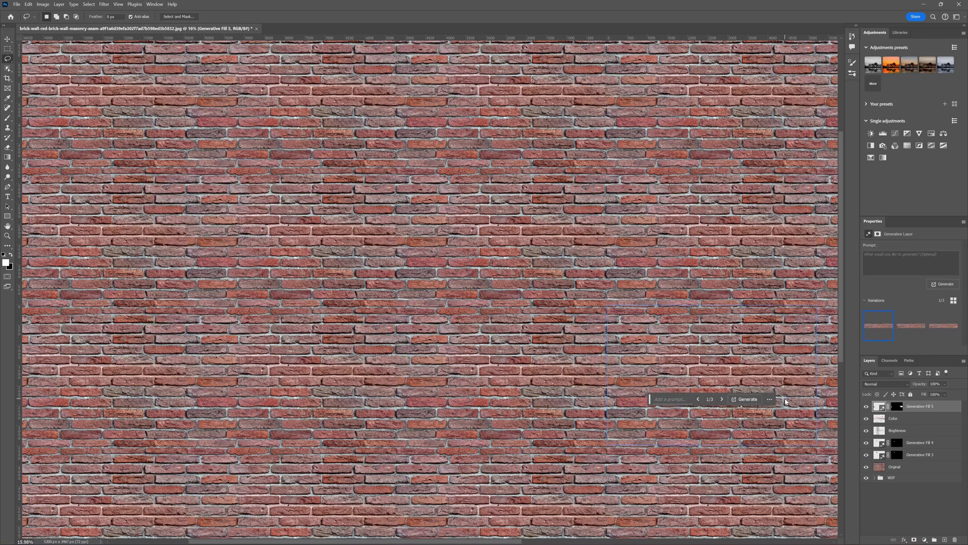
click(721, 400)
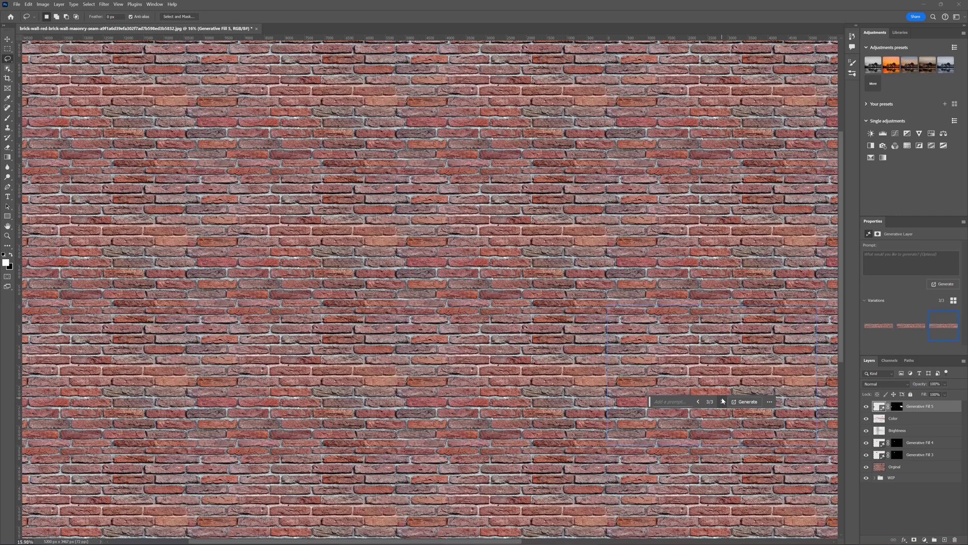
click(698, 402)
scroll(620, 273, up, 3)
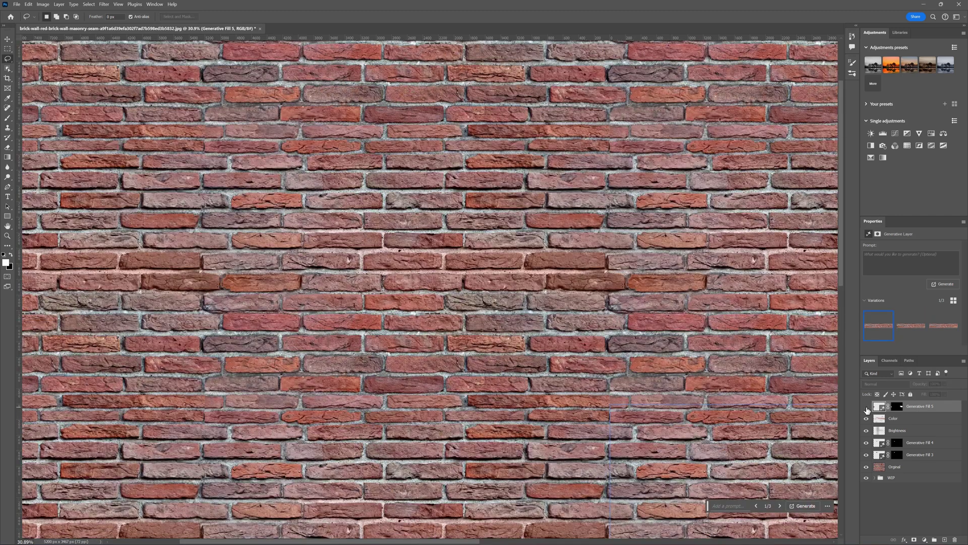
scroll(623, 286, up, 1)
scroll(624, 286, up, 1)
key(ctrl+shift+alt+n)
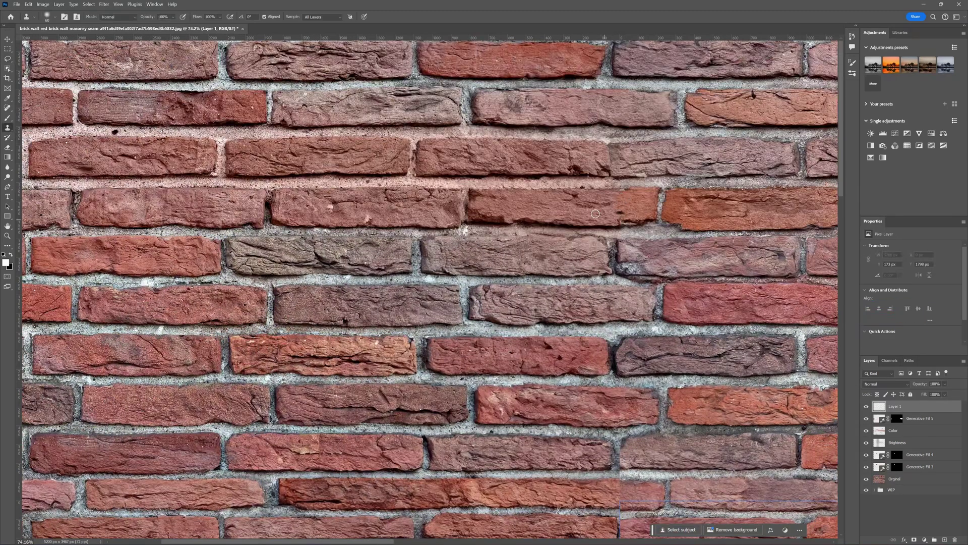
Clone Stamp nearby brick texture over the vertical seam, then compare with Layer 1 hidden.
key(s)
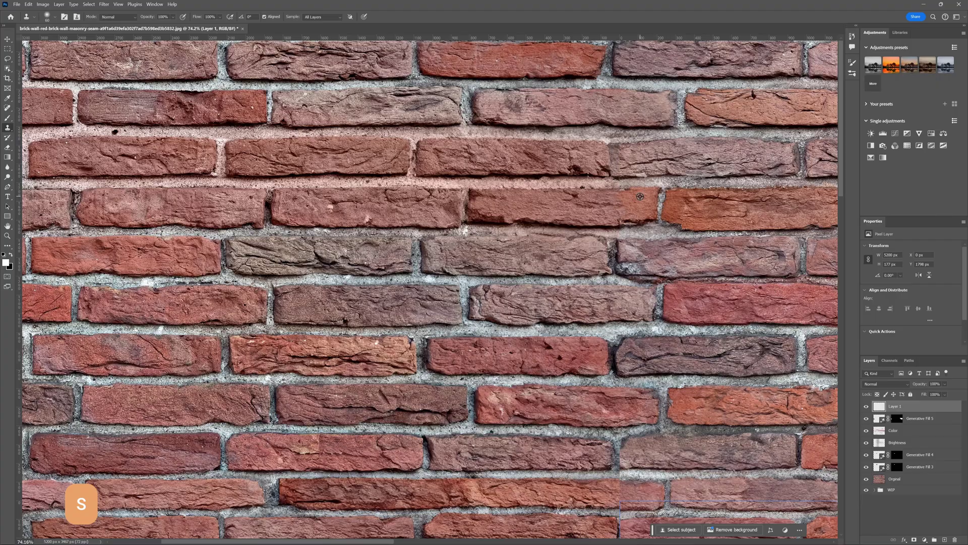
scroll(596, 222, down, 3)
scroll(595, 222, up, 3)
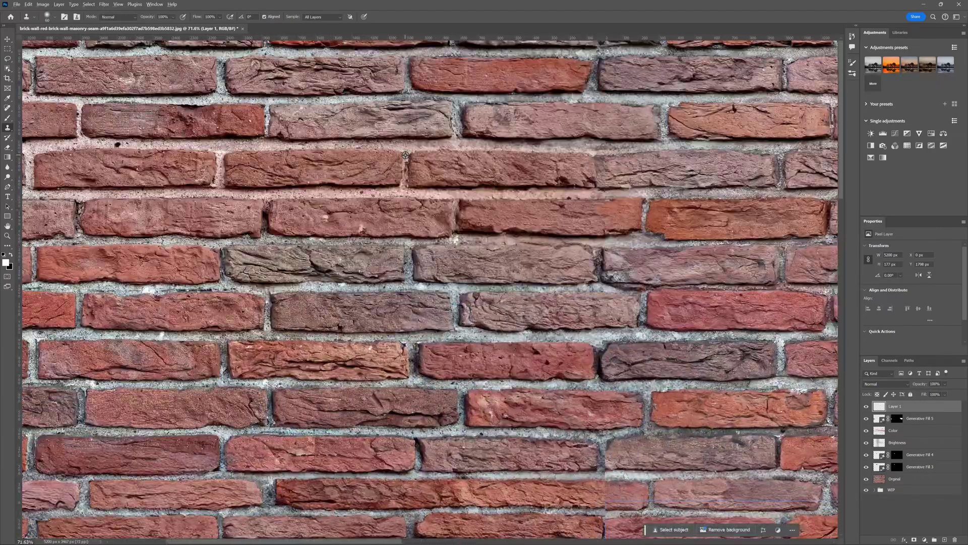
alt+click(405, 155)
mouse_move(595, 154)
mouse_down()
mouse_move(596, 191)
mouse_move(596, 172)
mouse_up()
scroll(595, 192, down, 10)
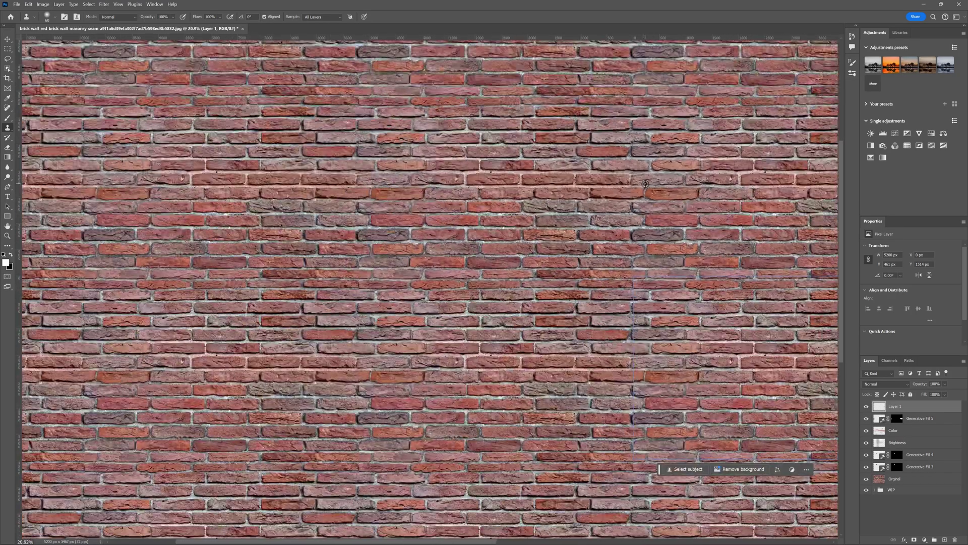
scroll(657, 215, up, 1)
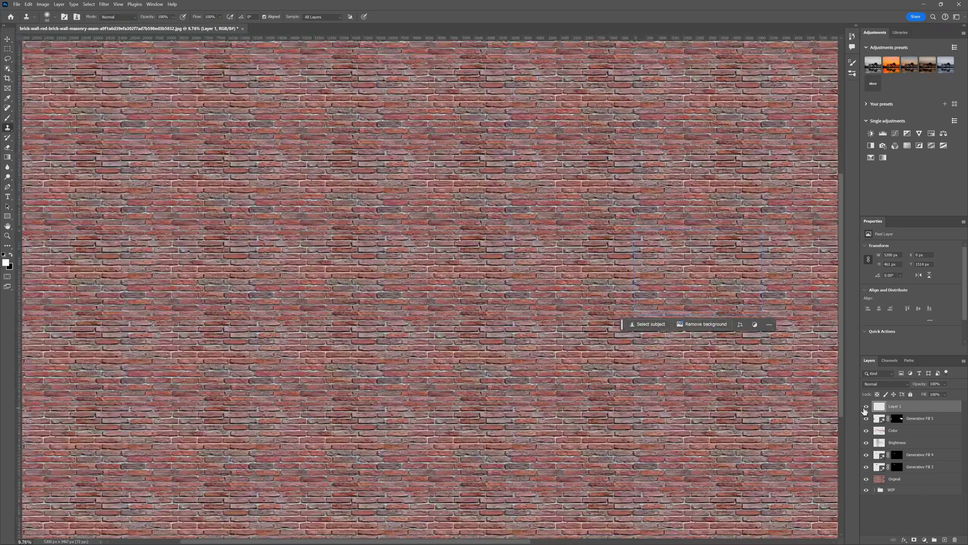
click(866, 406)
scroll(500, 215, down, 3)
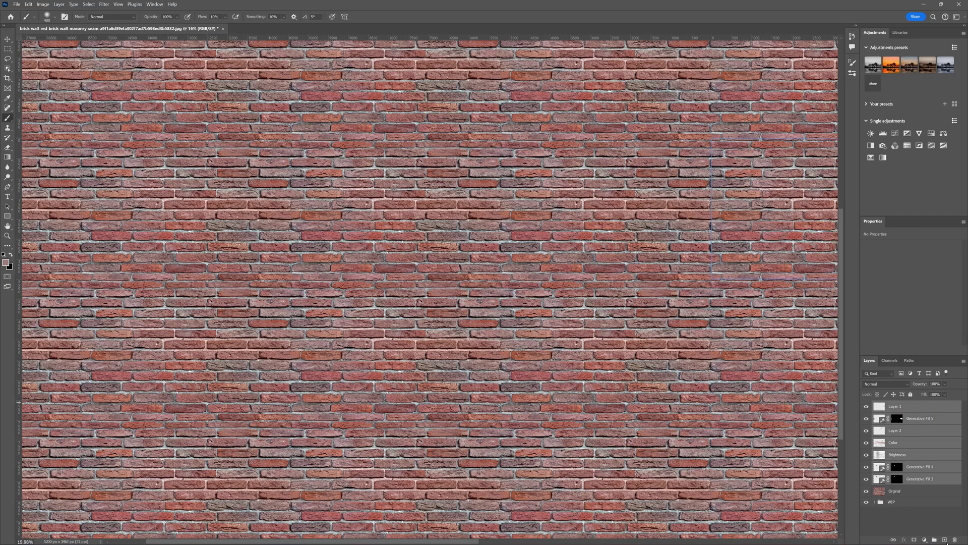
Group the correction layers as FIX and toggle the group to compare.
key(ctrl+g)
text(FIX)
key(Return)
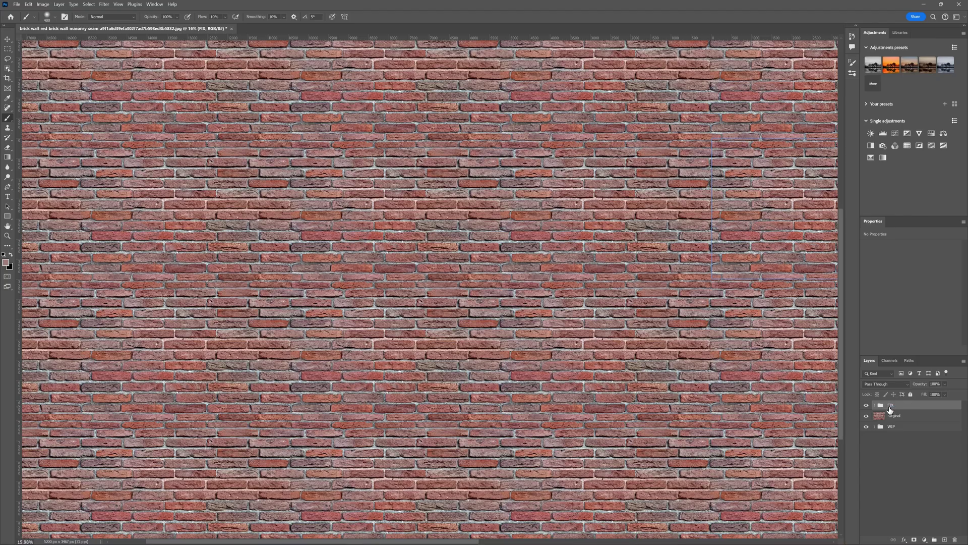
click(867, 405)
click(867, 405)
click(867, 405)
click(866, 404)
Turn off View > Pattern Preview to show a single tile.
scroll(715, 365, down, 3)
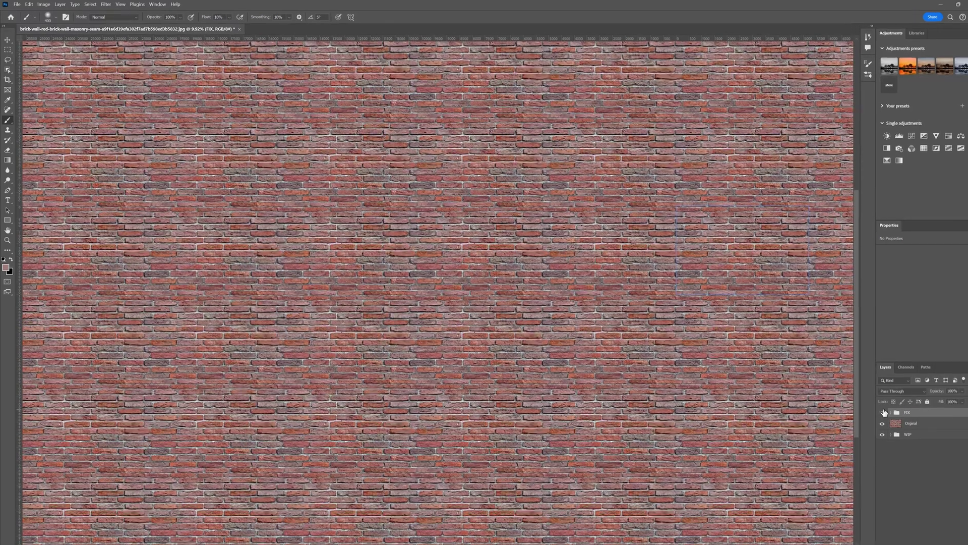
click(118, 4)
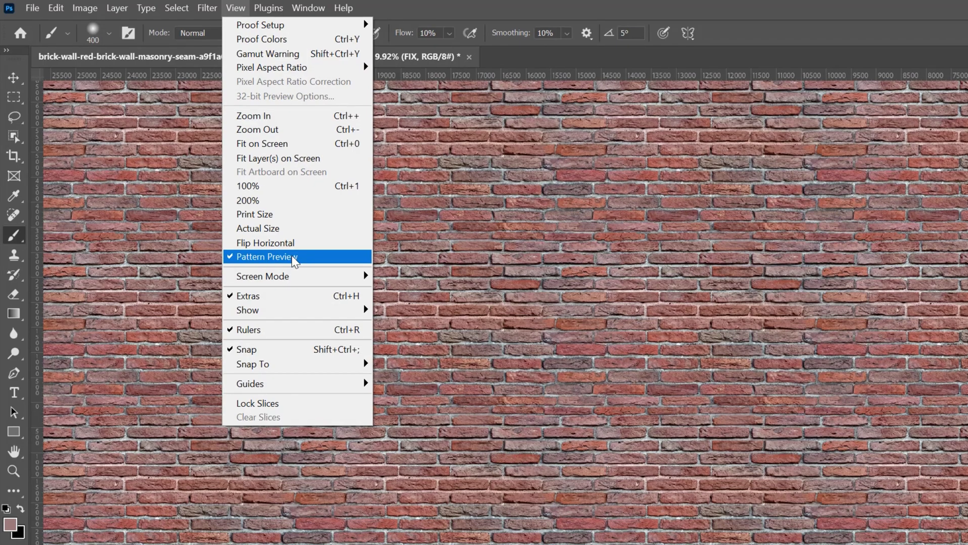
click(291, 256)
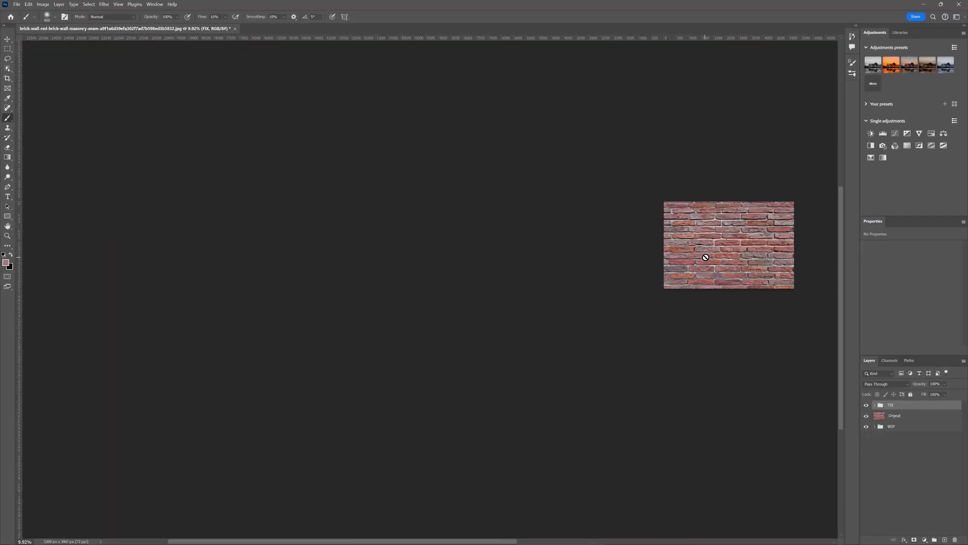